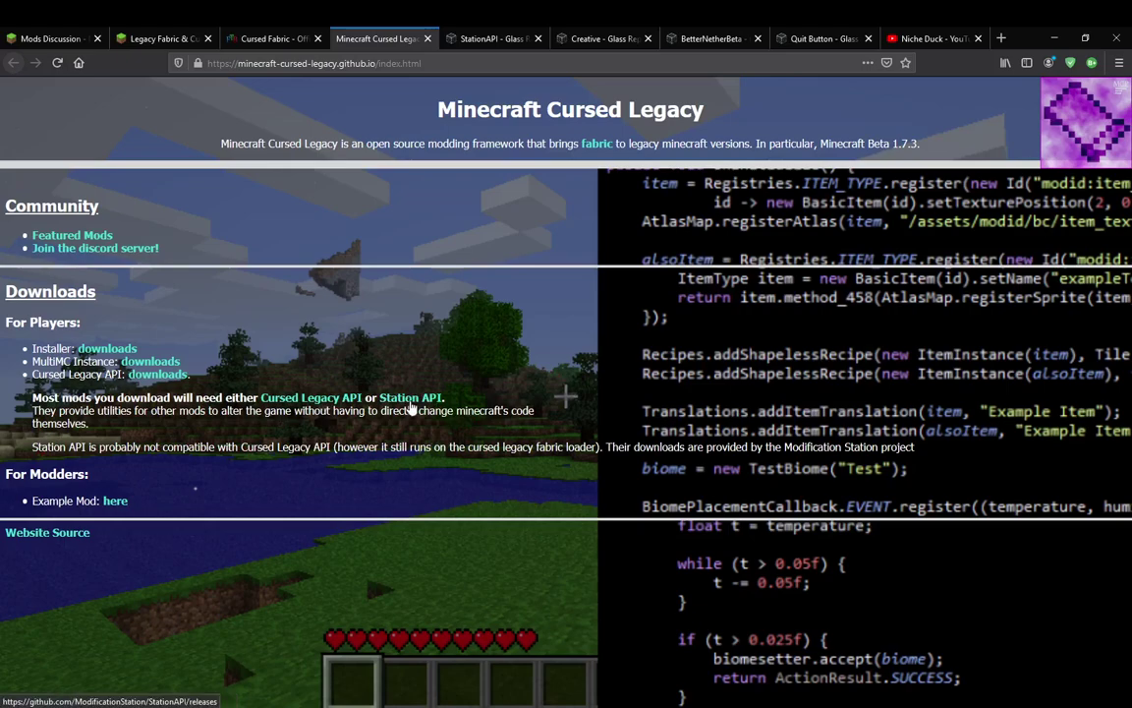
# Compare the Minecraft Cursed Legacy website with the StationAPI mod page and the Niche Duck channel's Cursed Fabric videos.
pyautogui.click(468, 37)
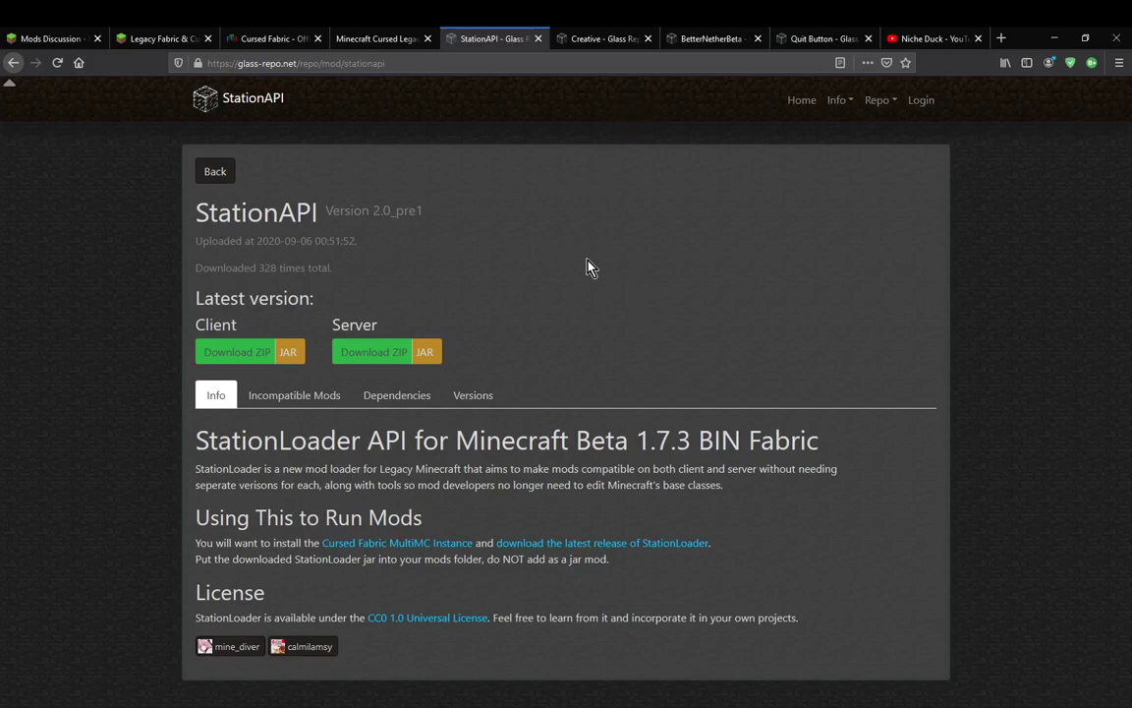
pyautogui.click(924, 38)
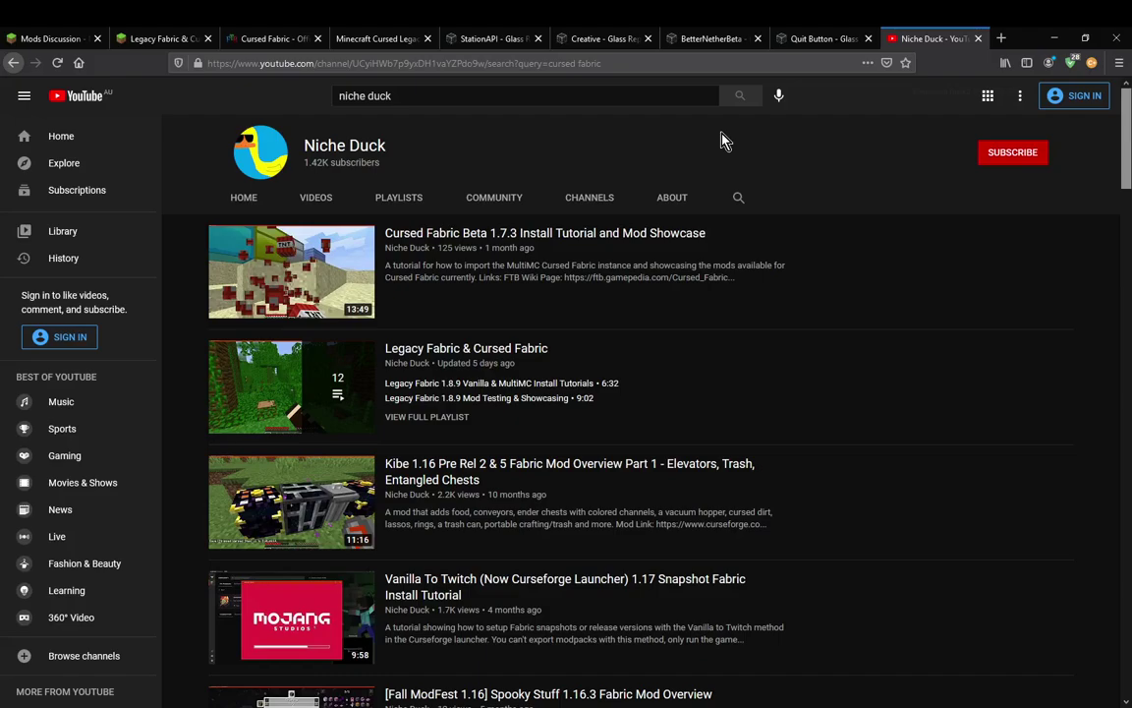
pyautogui.click(364, 39)
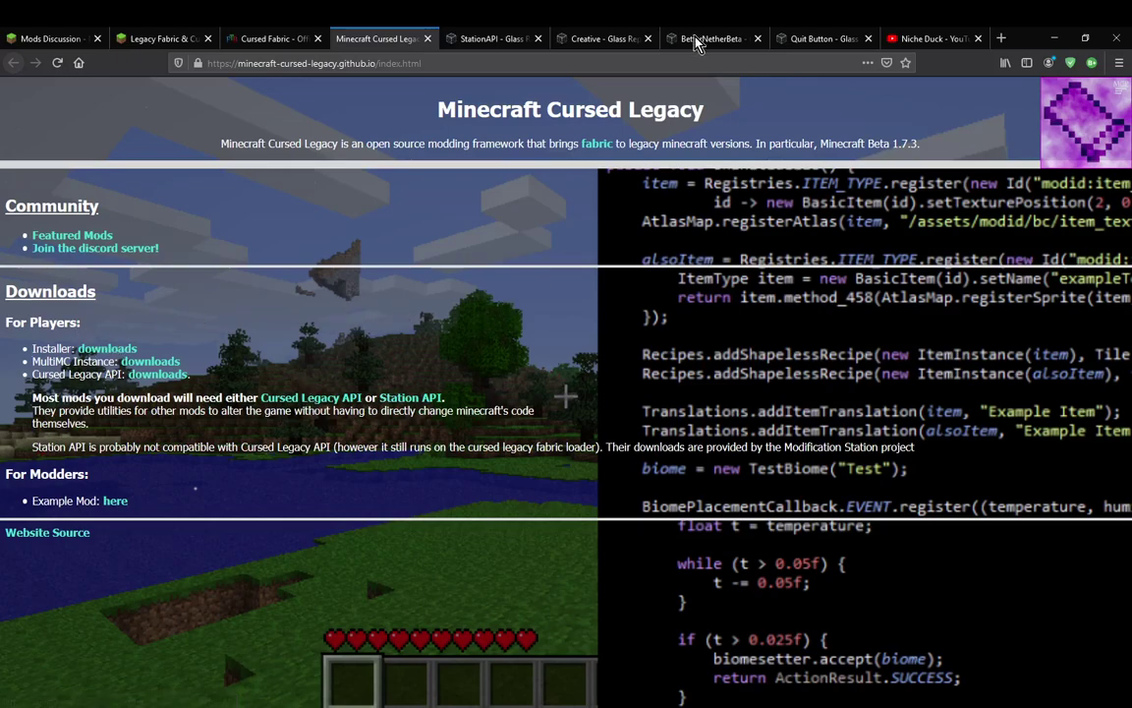
pyautogui.click(924, 39)
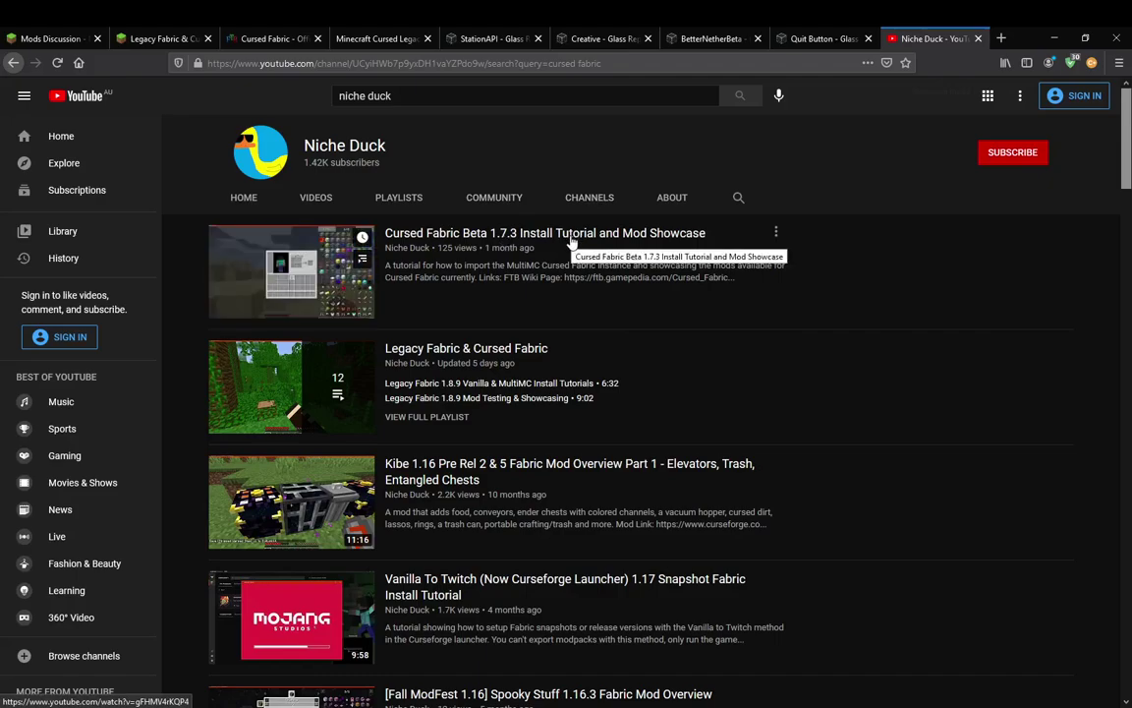
pyautogui.click(349, 38)
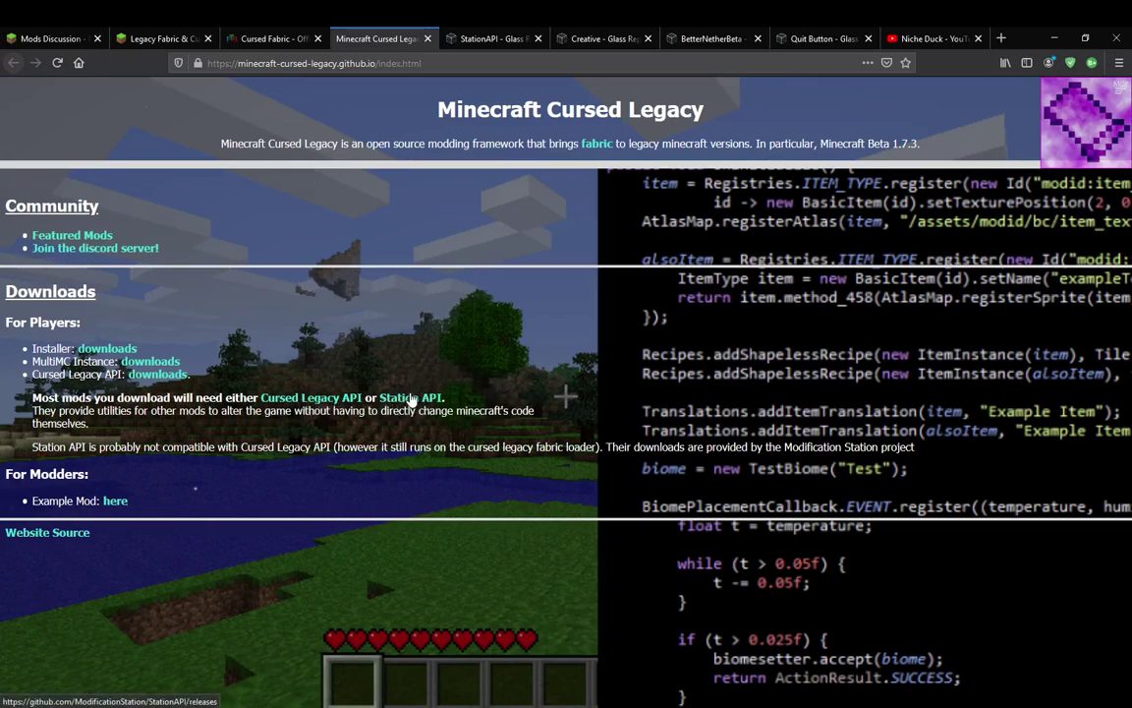
pyautogui.click(463, 45)
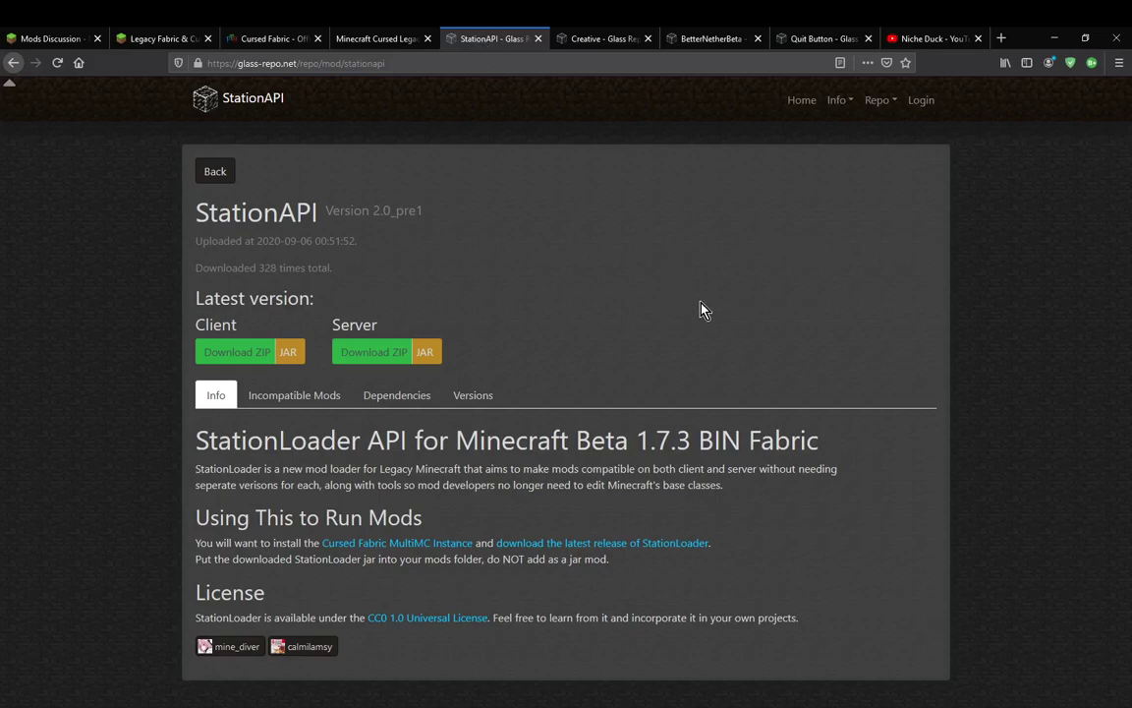
pyautogui.click(373, 38)
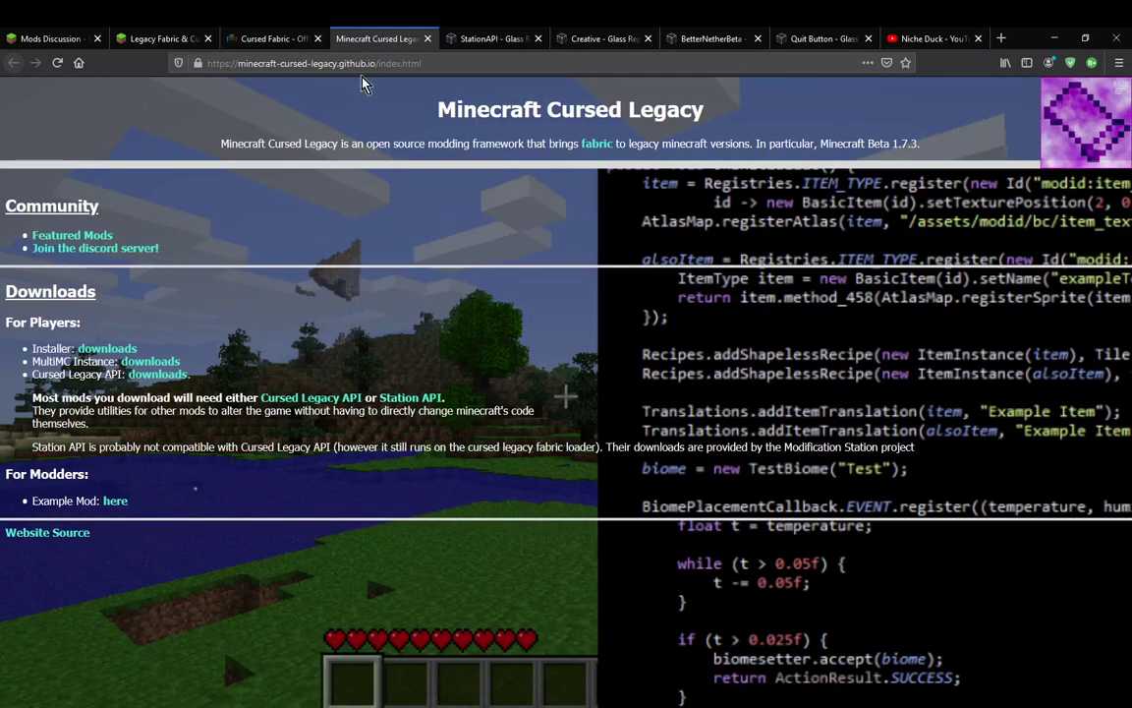
# Open the Cursed Legacy API repository in a separate window, examine its contributors, and return to the Cursed Legacy site.
pyautogui.rightClick(302, 405)
pyautogui.click(373, 426)
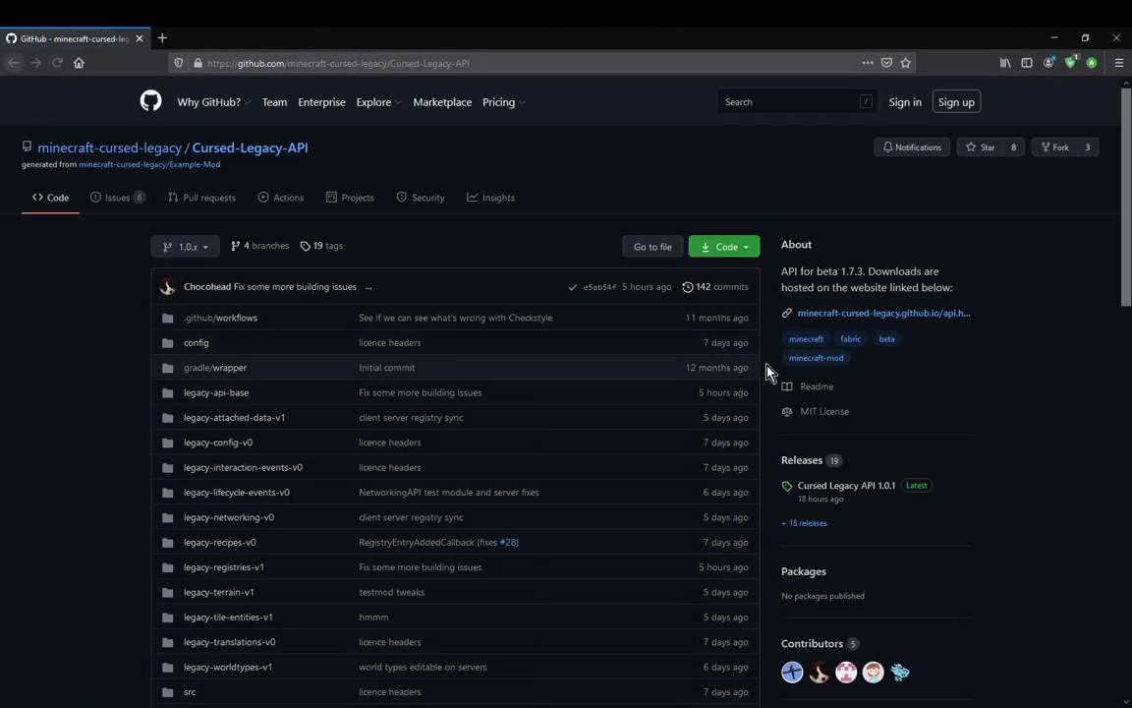
pyautogui.scroll(-5, 768, 374)
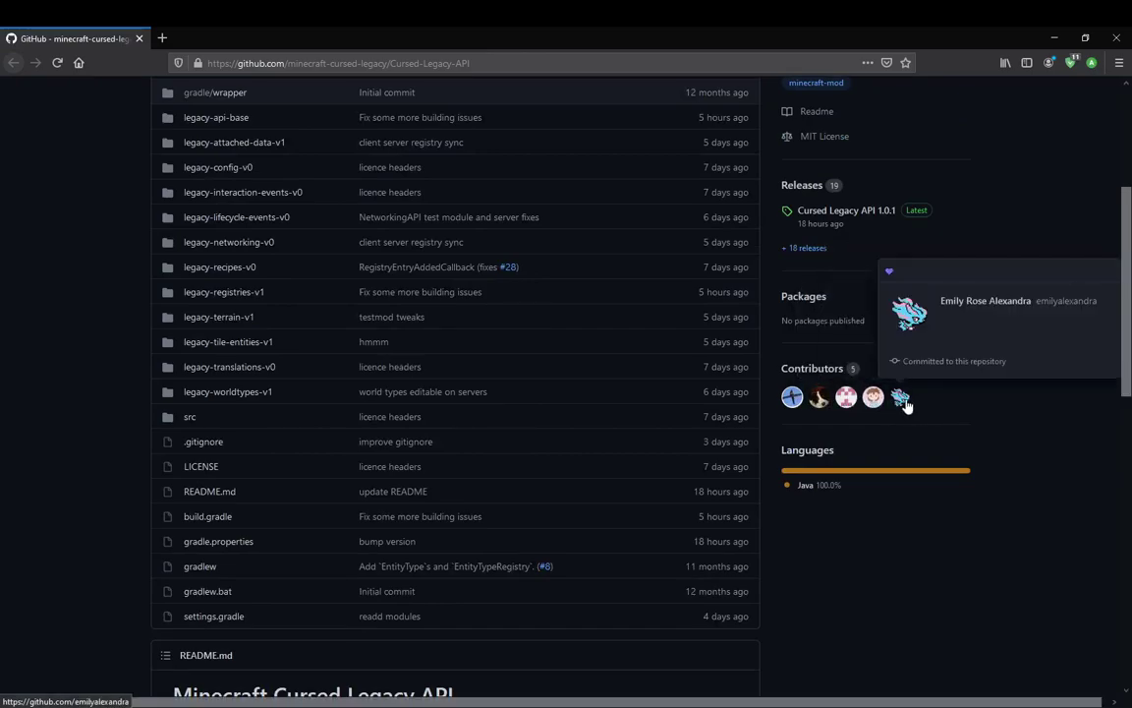
pyautogui.scroll(3, 1024, 477)
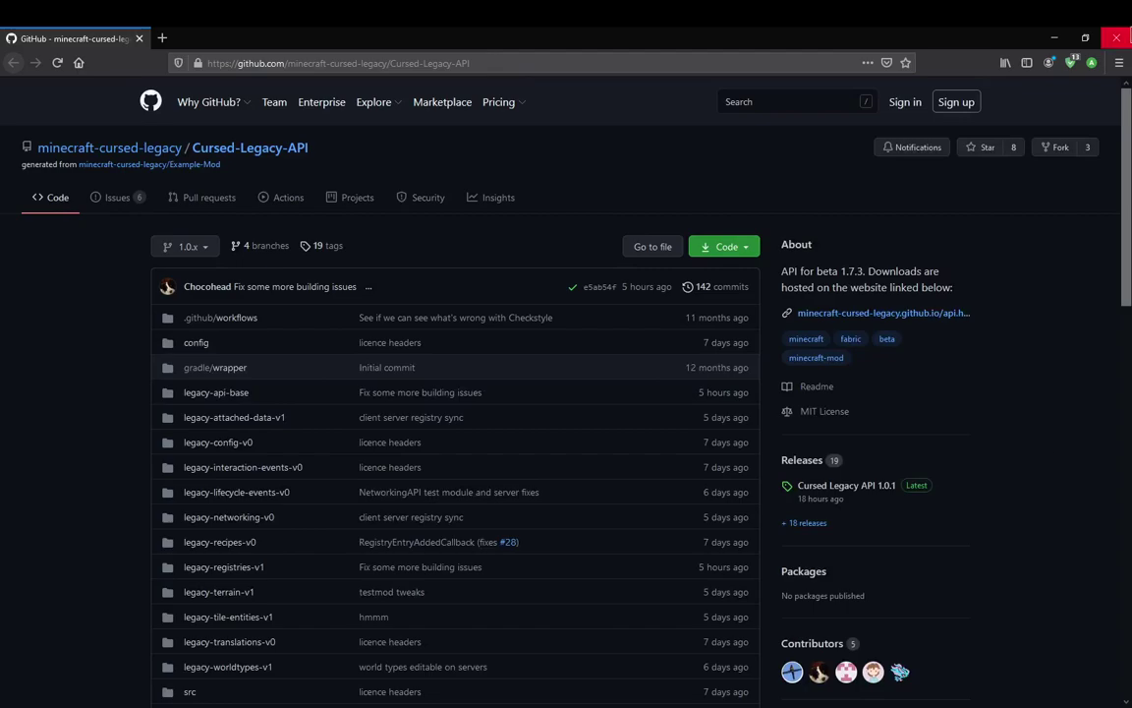
pyautogui.hotkey('alt', 'Tab')
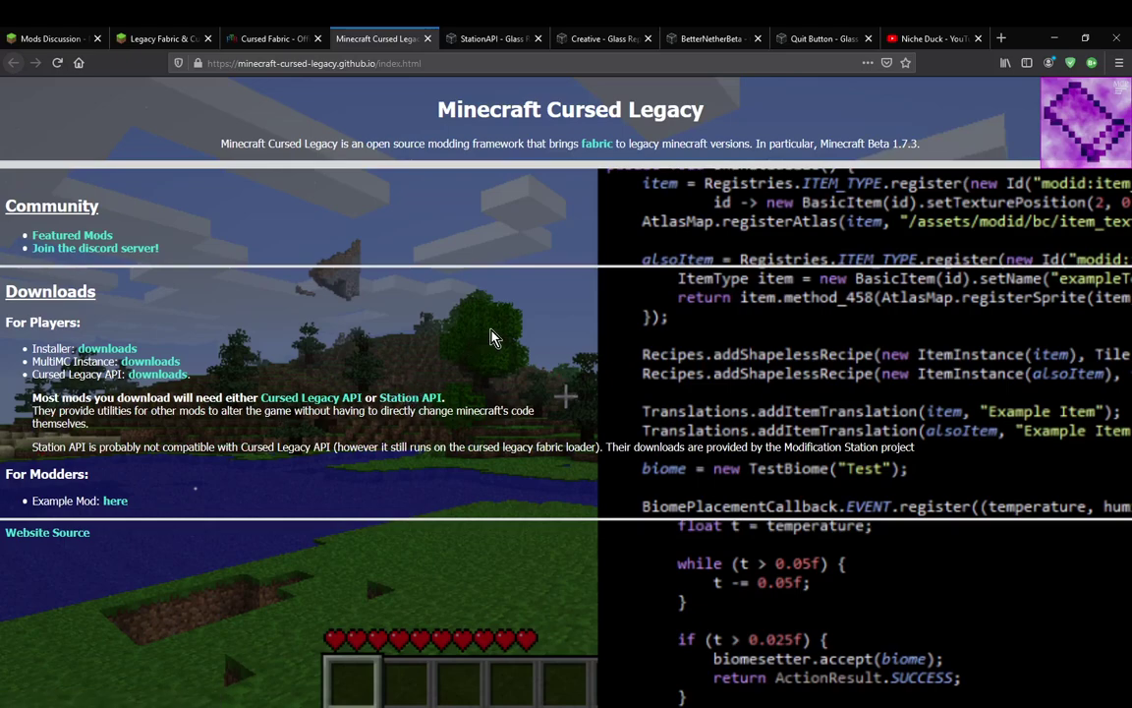
# Check the StationAPI page once more and open the installer downloads from the Cursed Legacy site's player section.
pyautogui.click(501, 38)
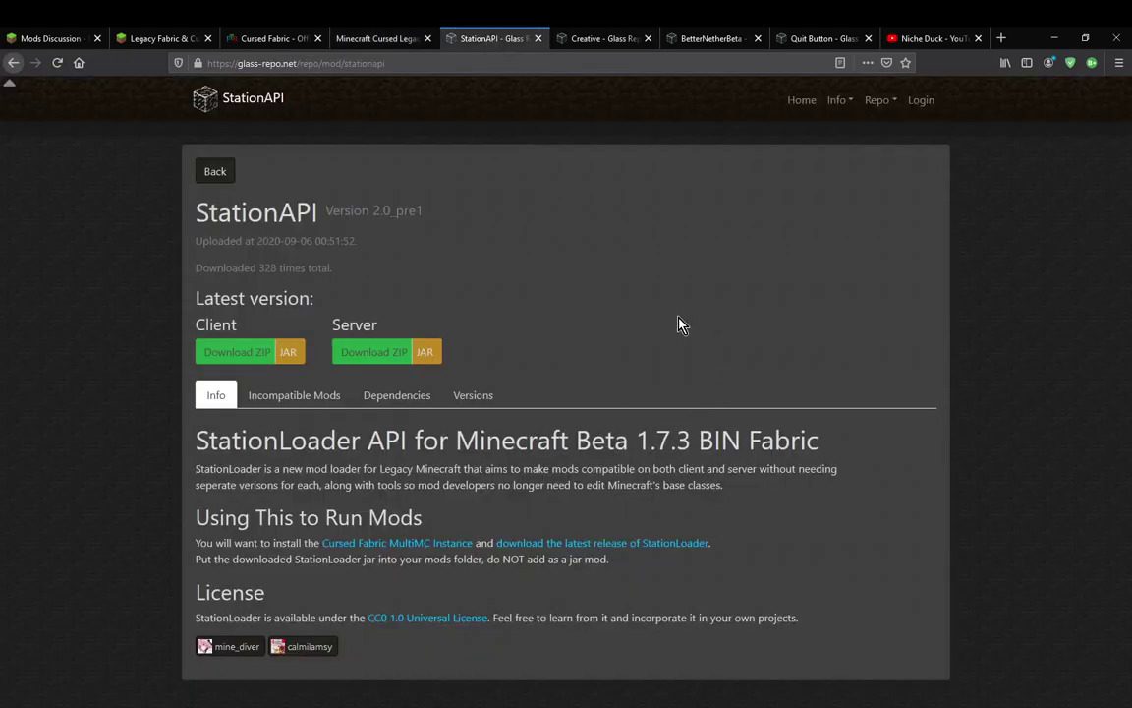
pyautogui.click(346, 37)
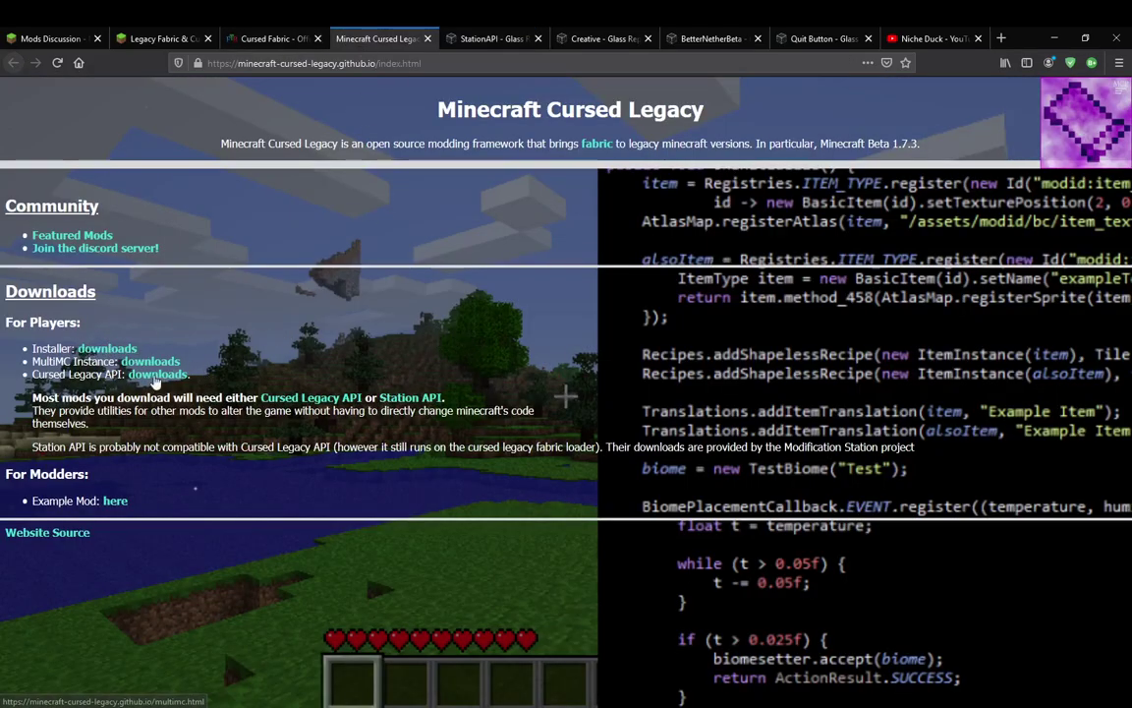
pyautogui.click(126, 349)
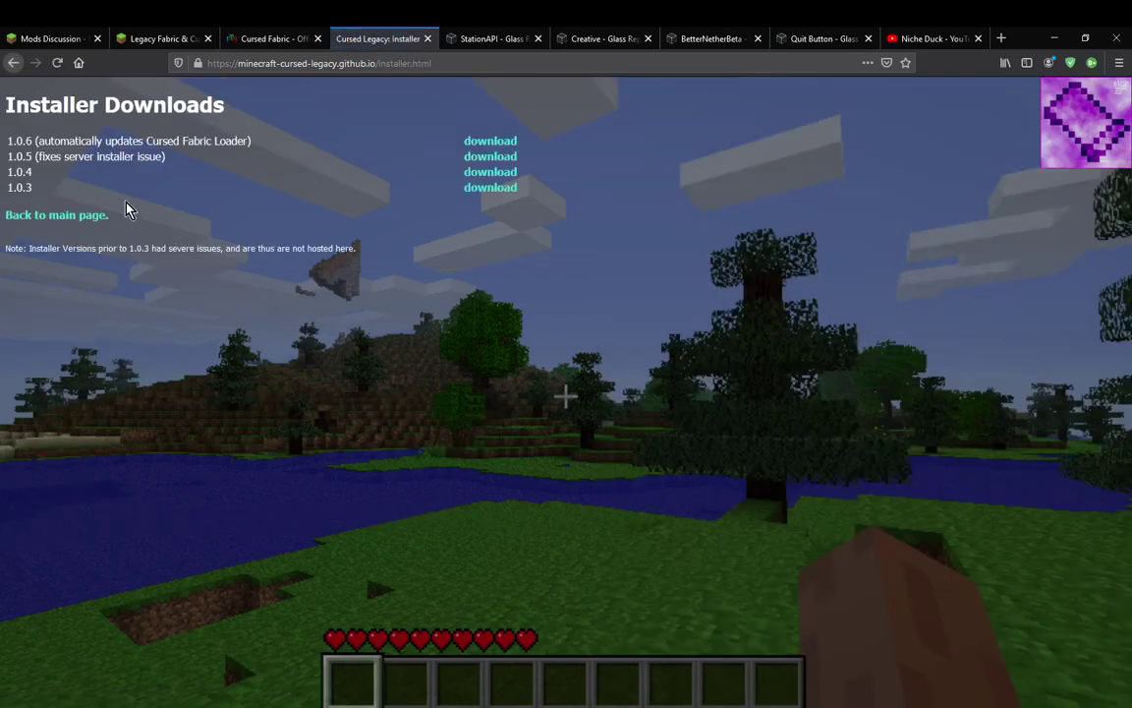
# Review the Cursed Fabric wiki article, focusing on the Mojang Launcher installation instructions for Cursed Legacy API.
pyautogui.click(238, 37)
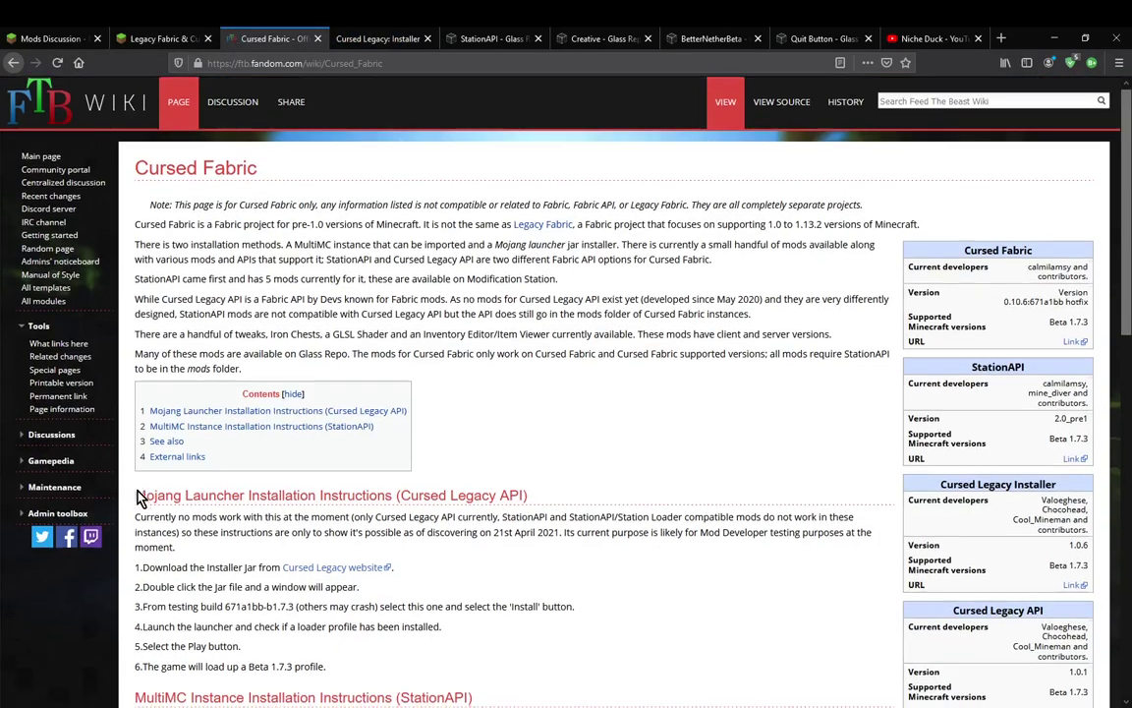
pyautogui.scroll(-5, 139, 492)
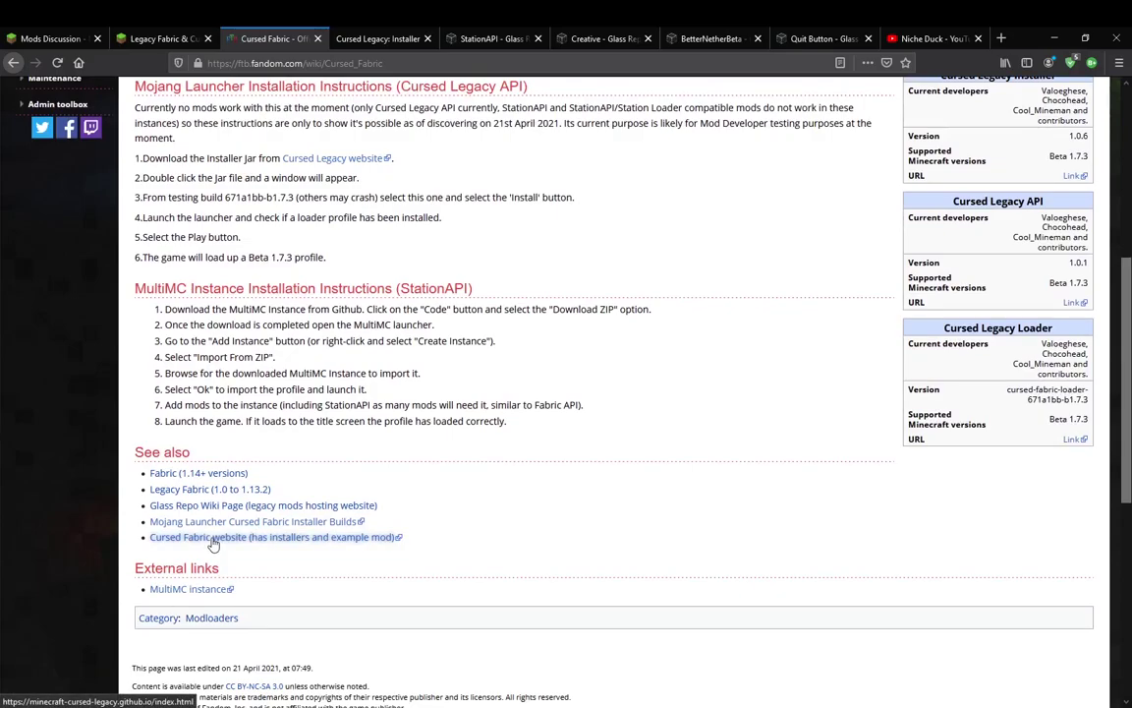
pyautogui.scroll(5, 595, 521)
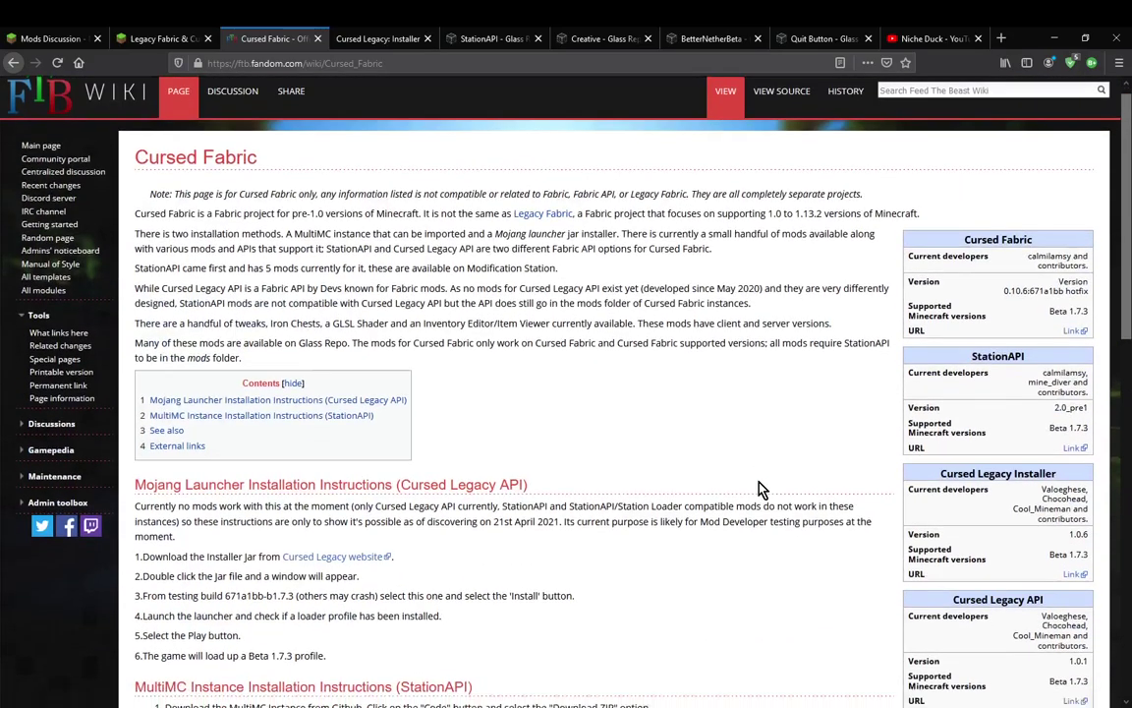
pyautogui.scroll(-2, 865, 550)
pyautogui.scroll(2, 867, 566)
pyautogui.scroll(-1, 552, 493)
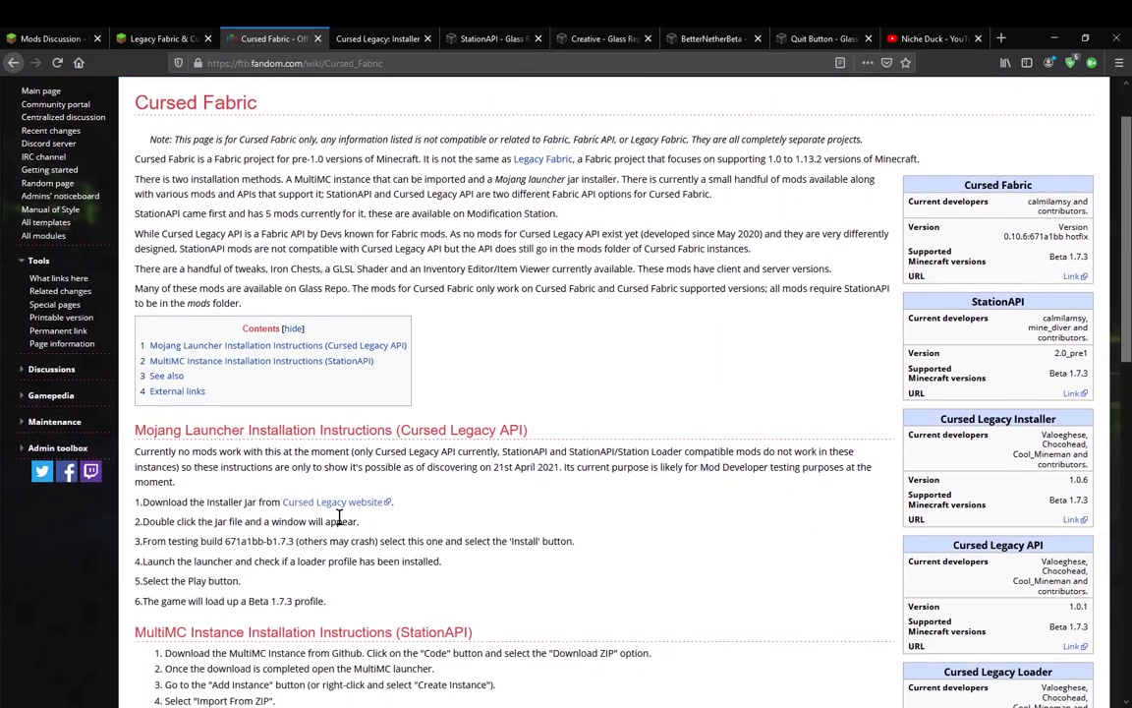
pyautogui.moveTo(341, 606); pyautogui.dragTo(135, 451)
pyautogui.click(228, 501)
pyautogui.scroll(1, 380, 589)
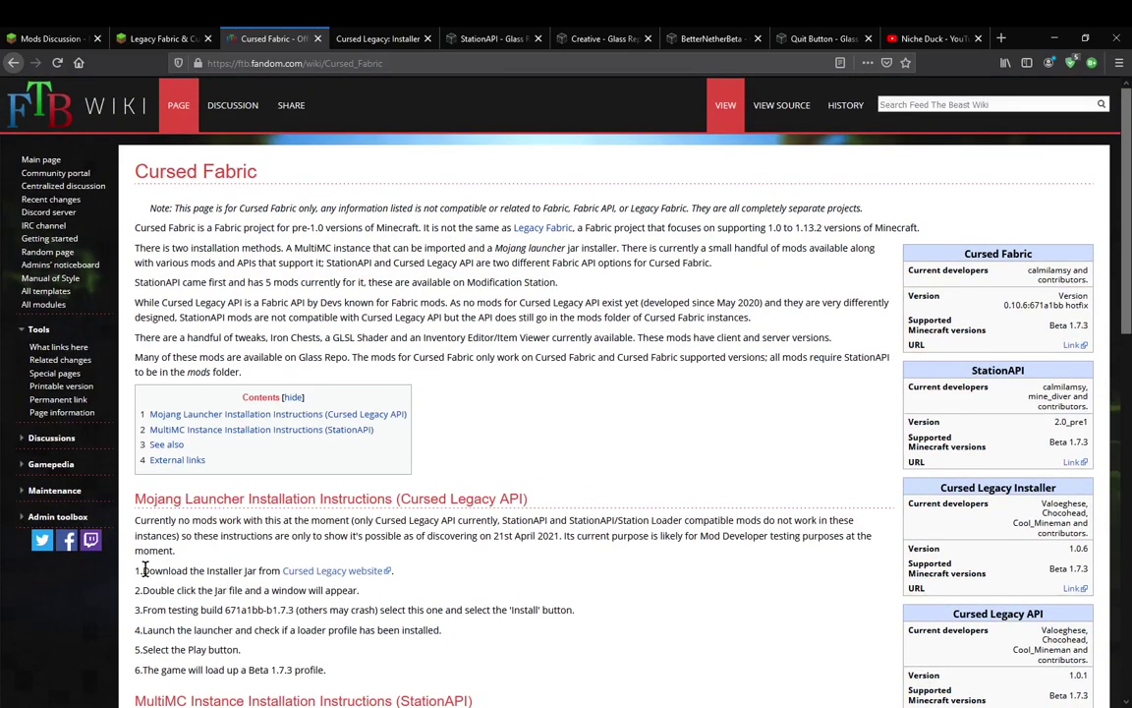
# Glance at the Legacy Fabric forum thread, request the 1.0.6 installer from the Installer Downloads page, and cancel the download.
pyautogui.click(125, 36)
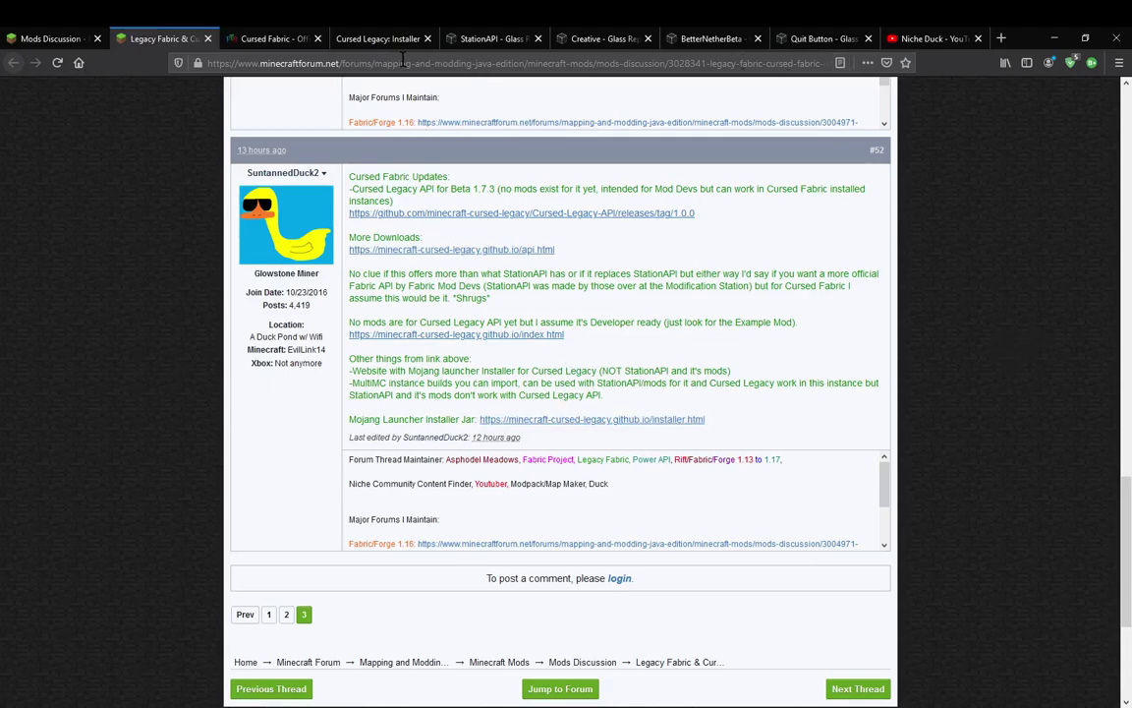
pyautogui.click(362, 37)
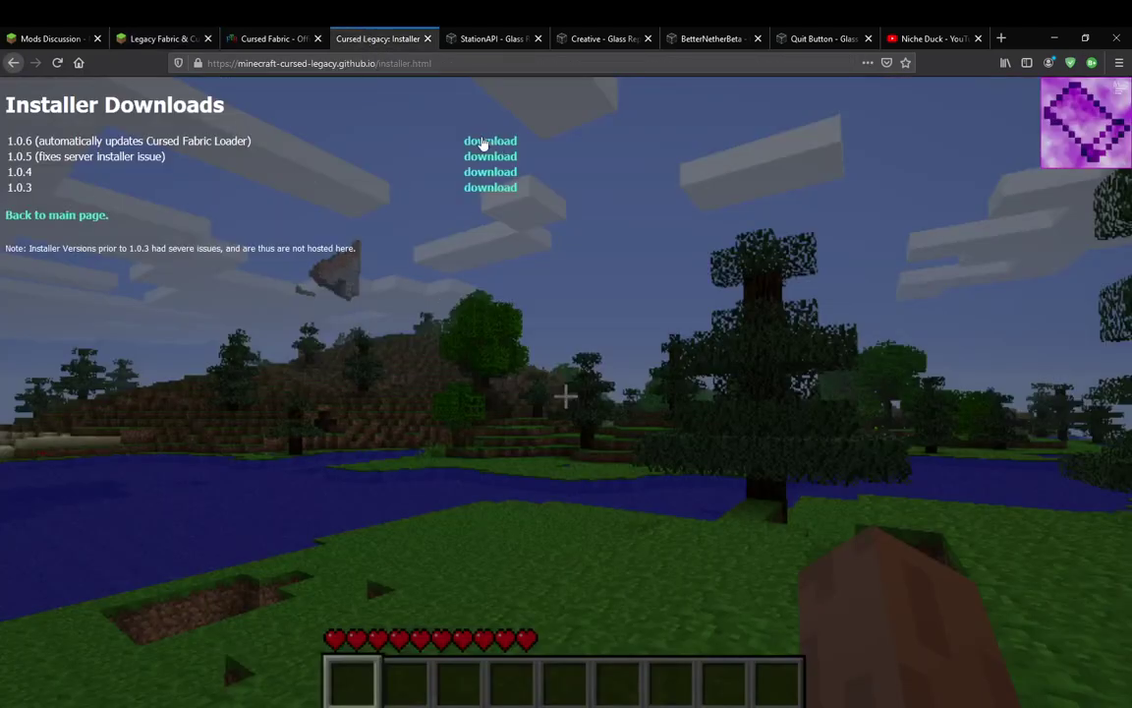
pyautogui.click(490, 140)
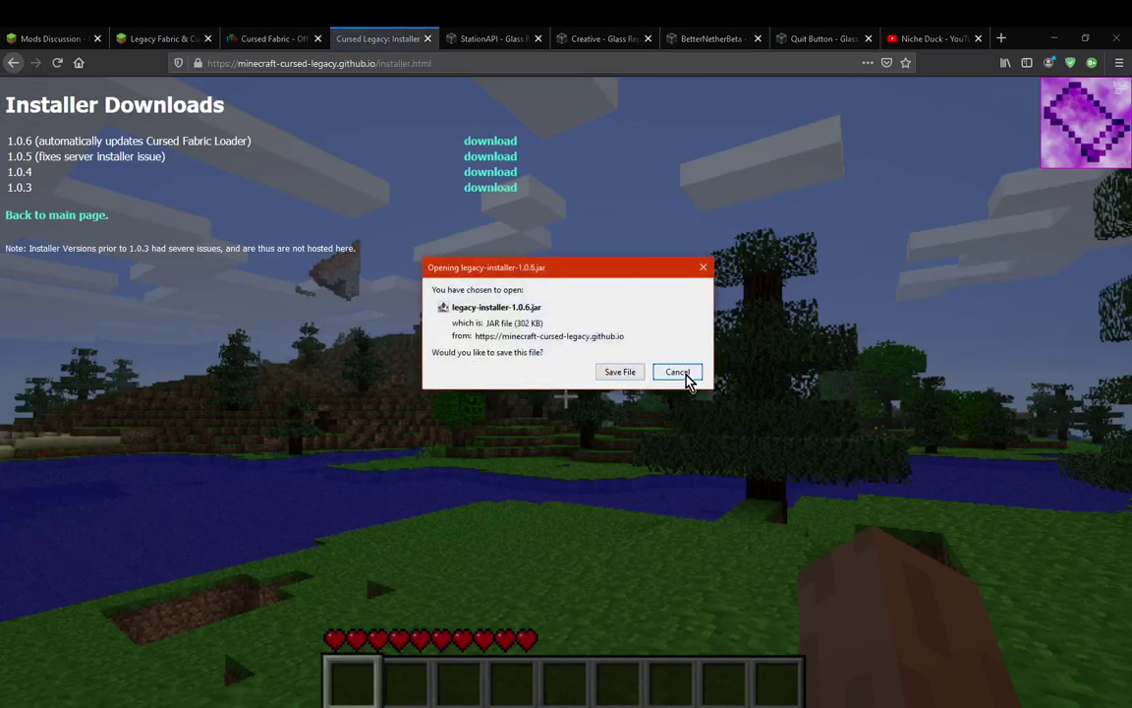
pyautogui.click(683, 376)
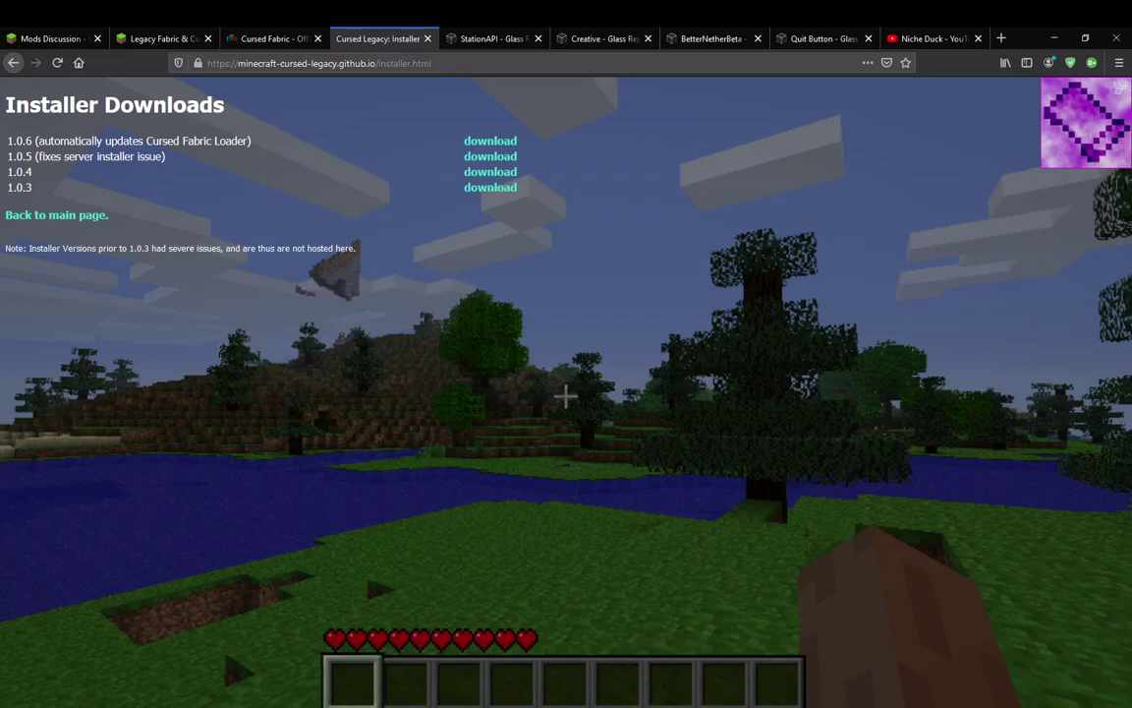
# Switch to File Explorer and launch legacy-installer-1.0.6.jar from the Downloads folder.
pyautogui.click(260, 707)
pyautogui.click(95, 654)
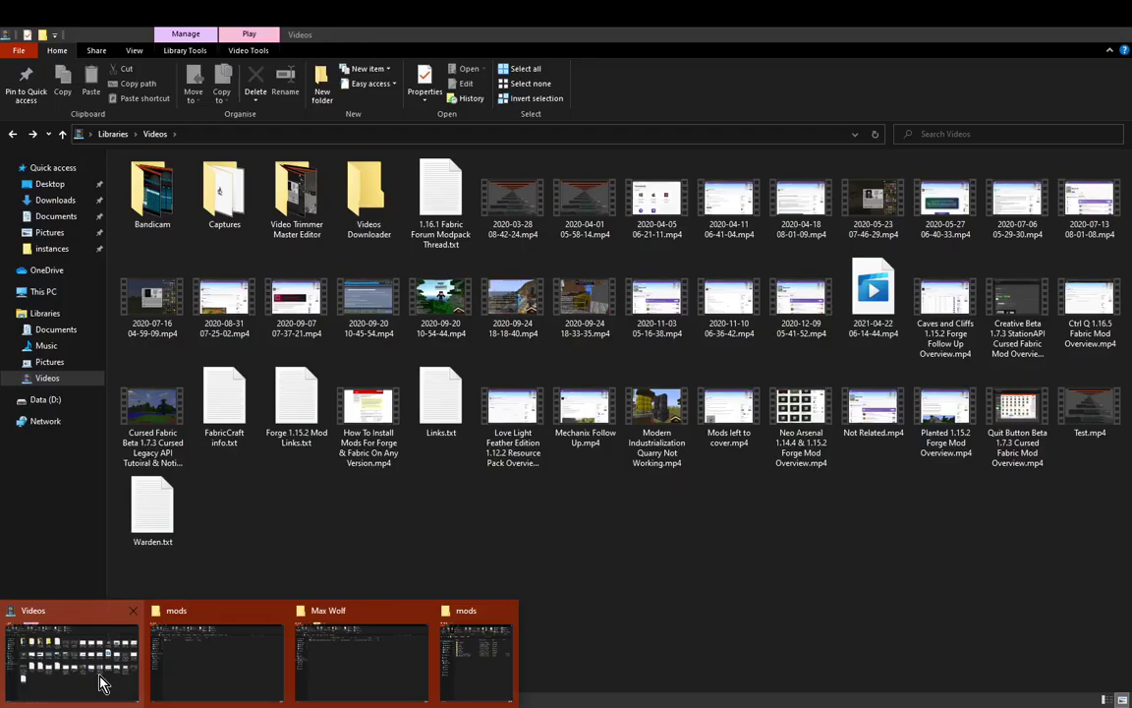
pyautogui.click(40, 198)
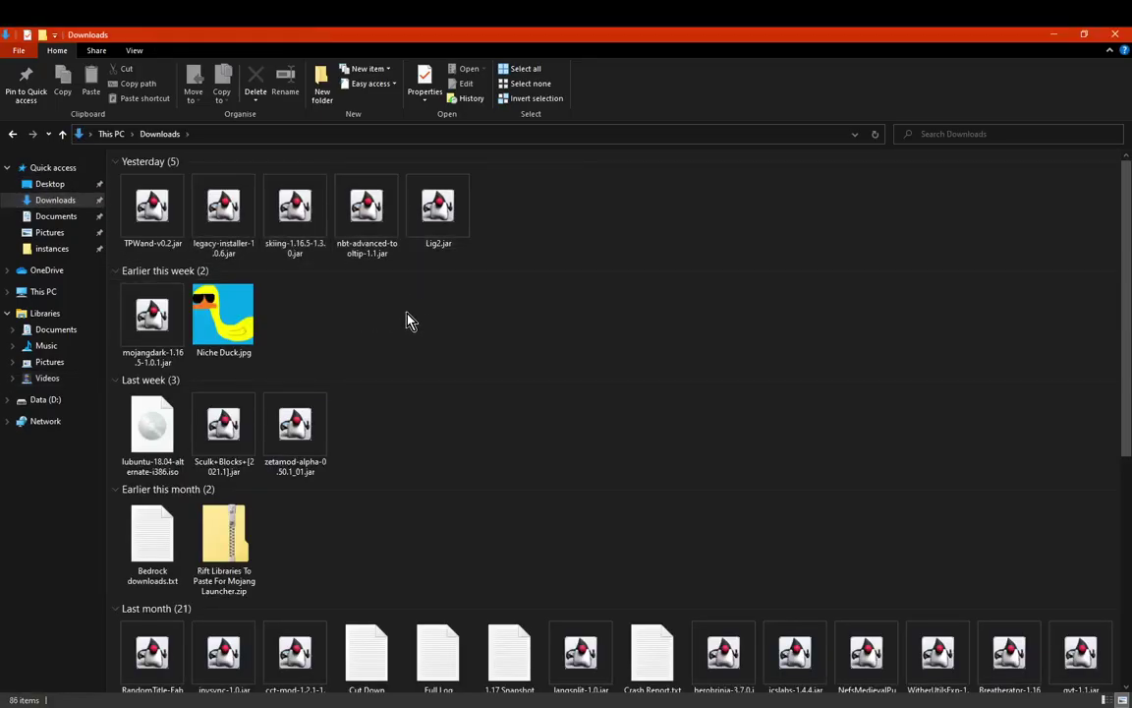
pyautogui.click(223, 223)
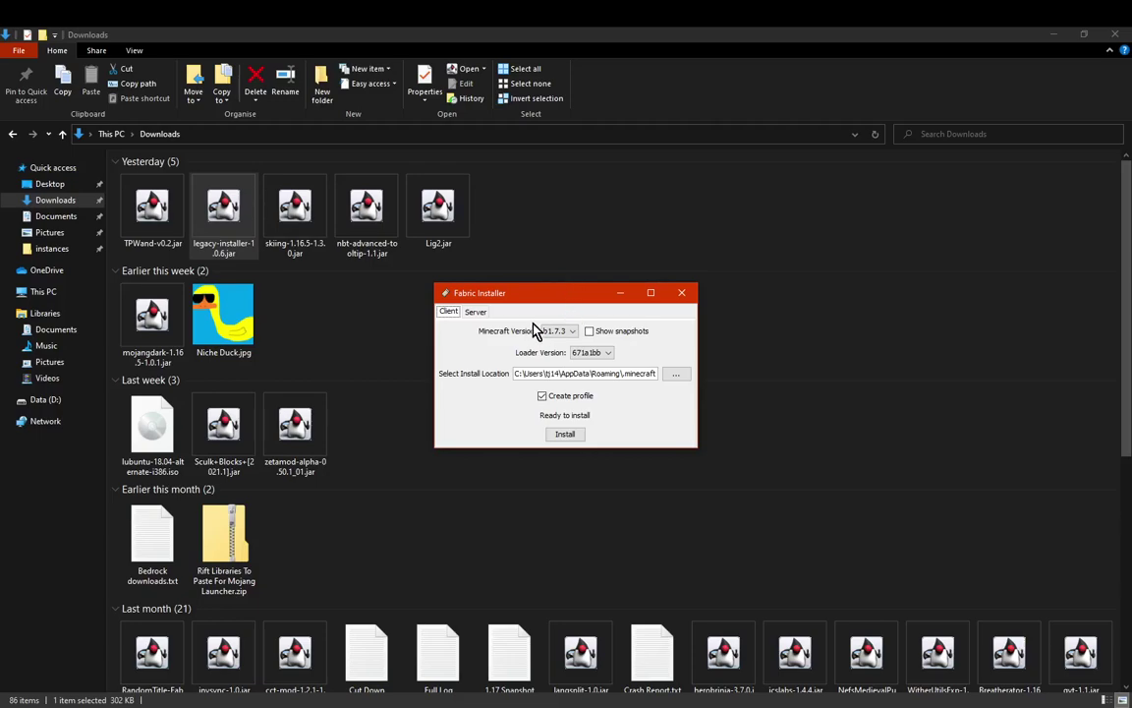
# Choose Minecraft version b1.7.3 and loader version 671a1bb in the Fabric Installer, and close it without installing.
pyautogui.click(568, 332)
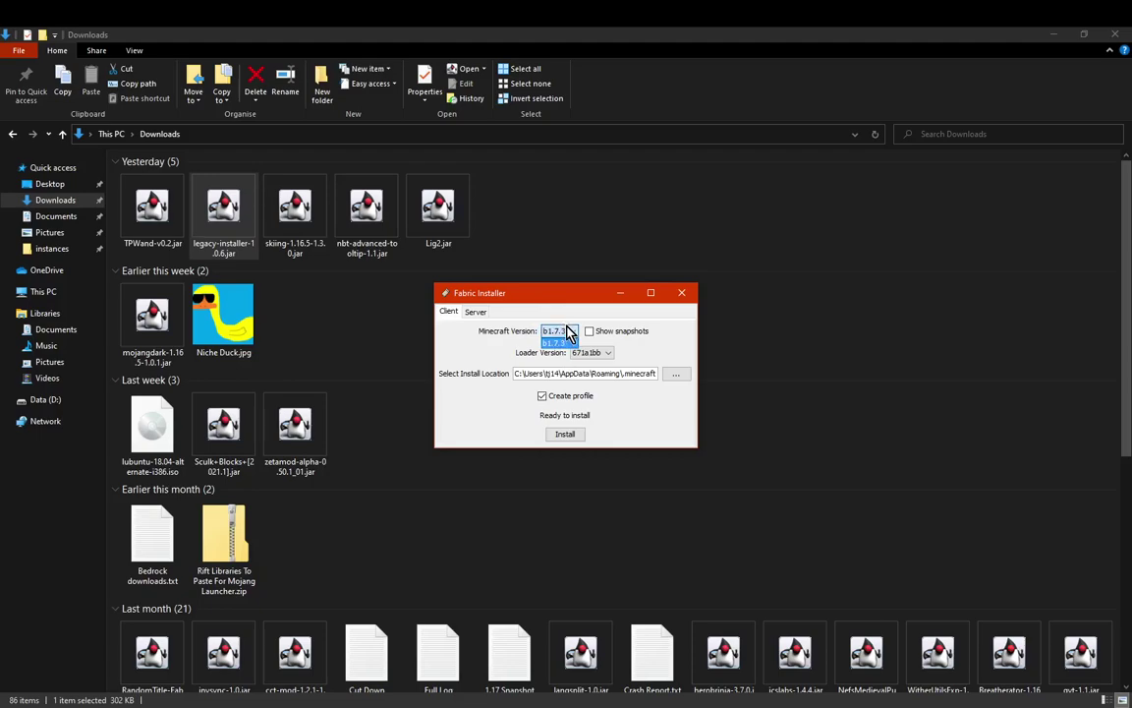
pyautogui.click(556, 343)
pyautogui.click(608, 353)
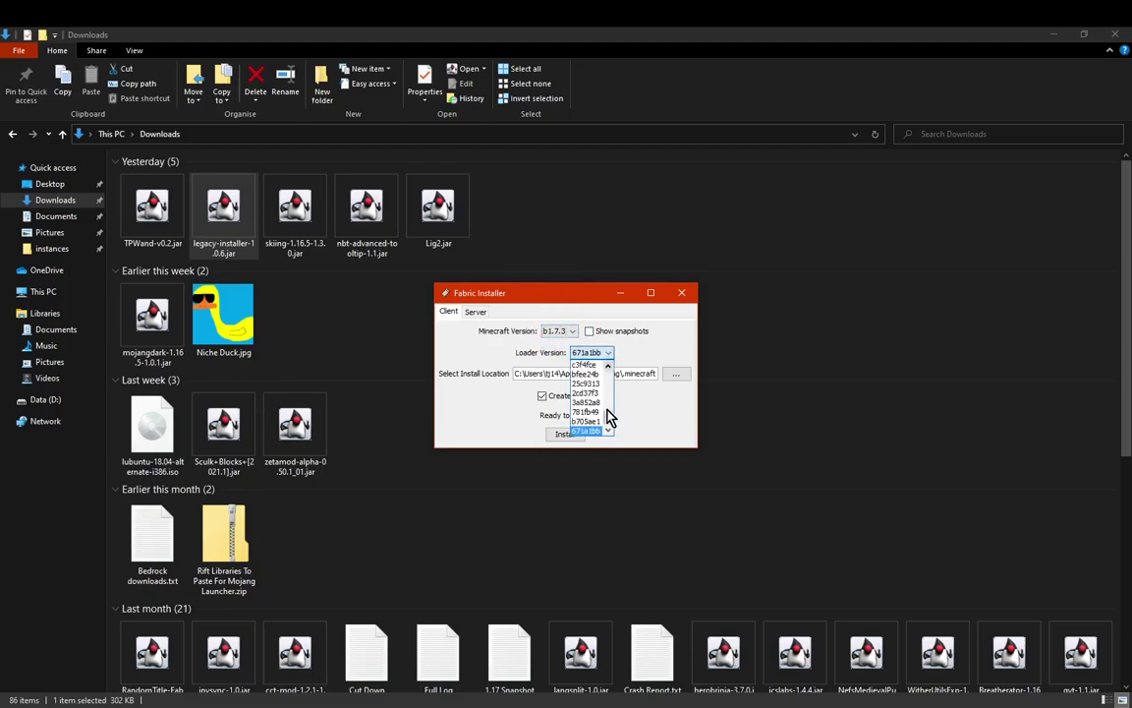
pyautogui.scroll(5, 609, 369)
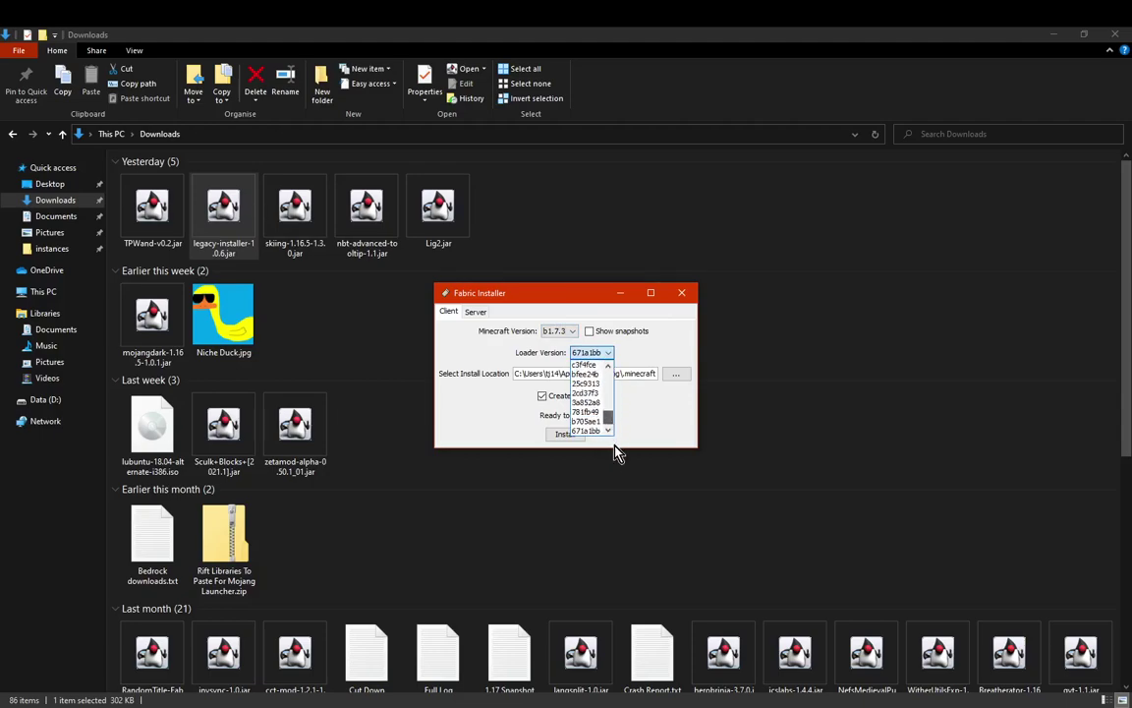
pyautogui.scroll(-5, 598, 378)
pyautogui.moveTo(607, 421); pyautogui.dragTo(607, 372)
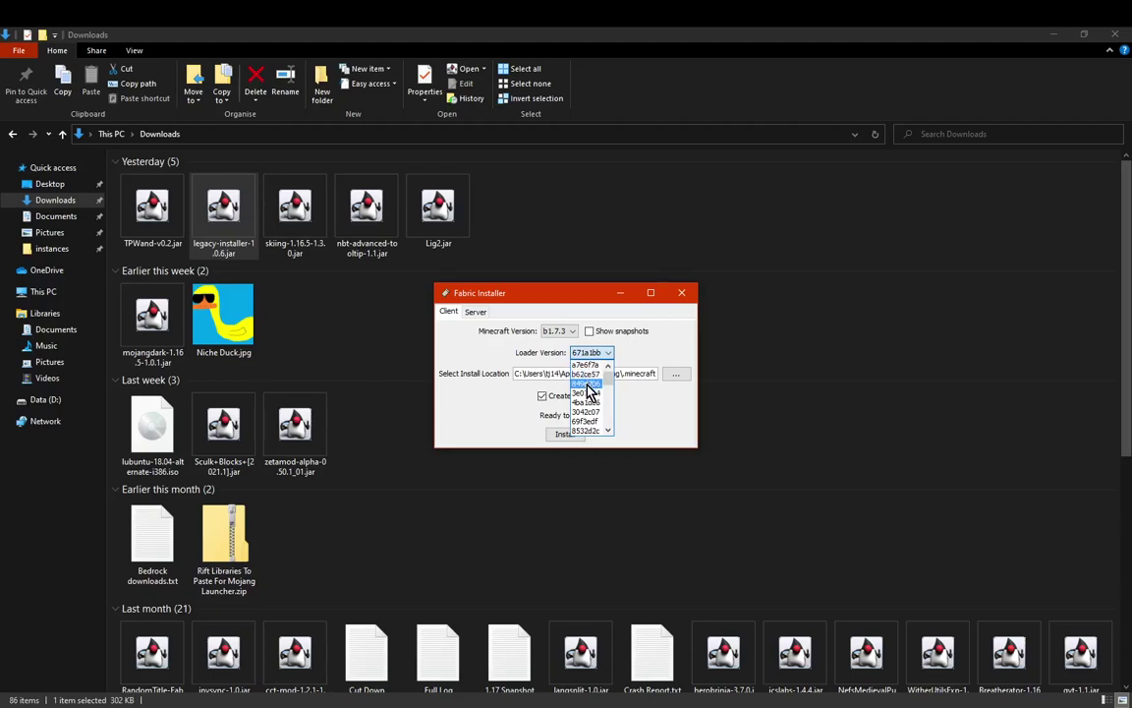
pyautogui.scroll(-5, 590, 421)
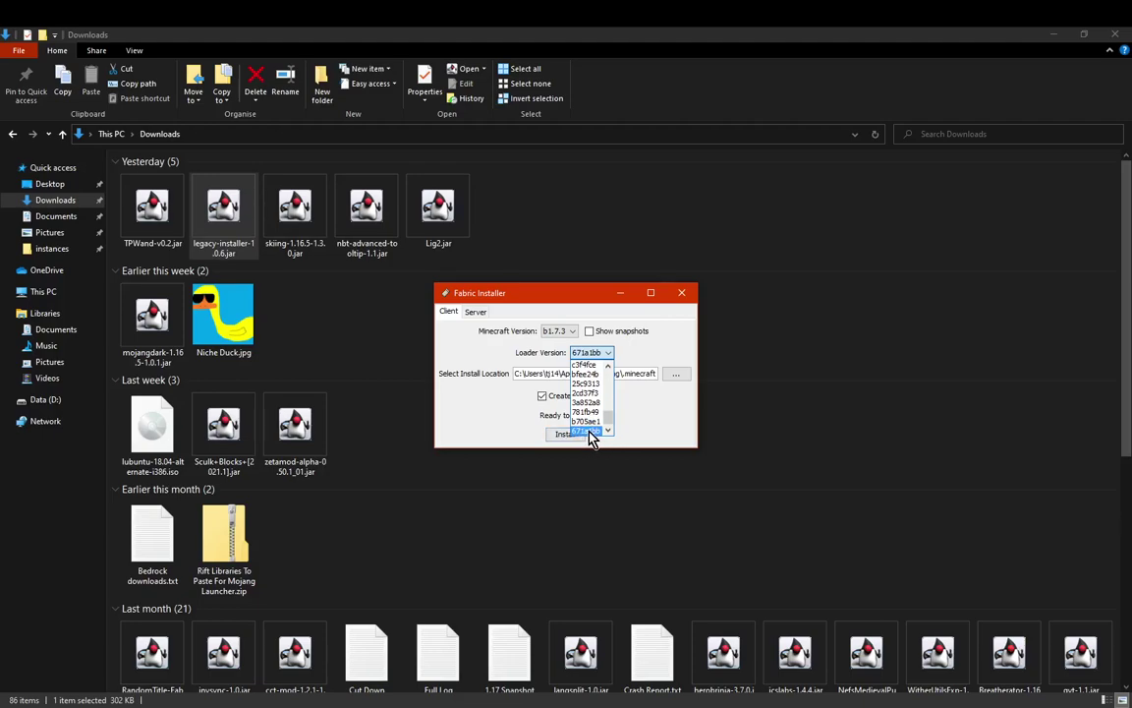
pyautogui.click(590, 432)
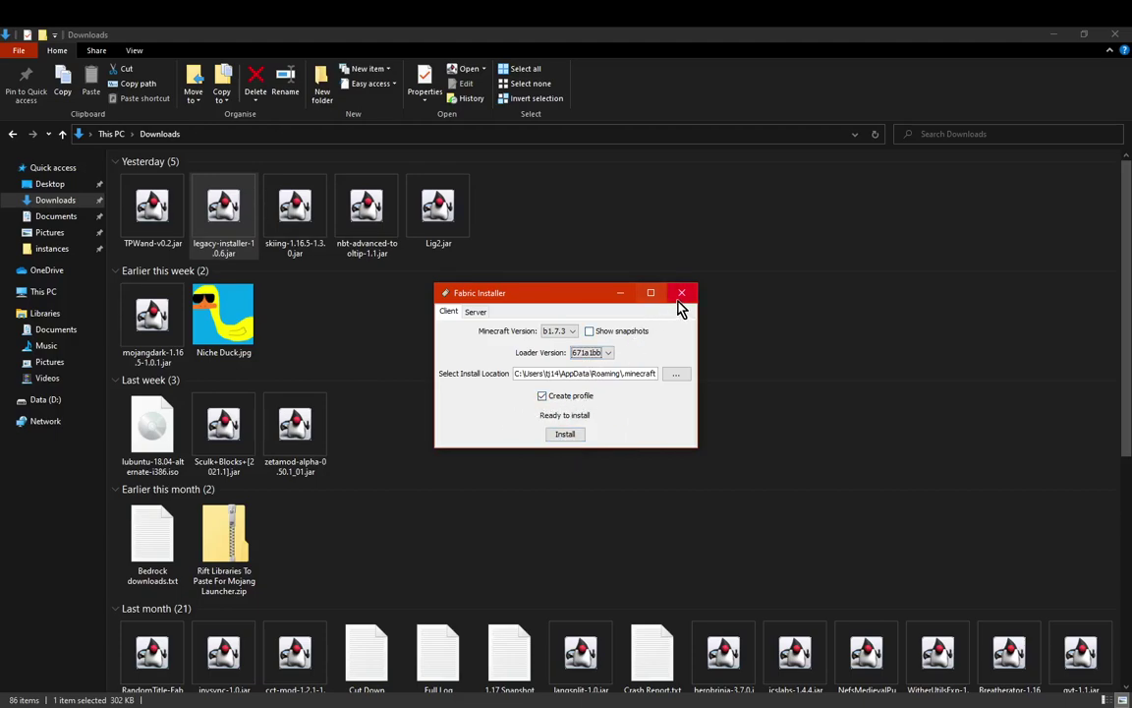
pyautogui.click(681, 293)
pyautogui.click(587, 438)
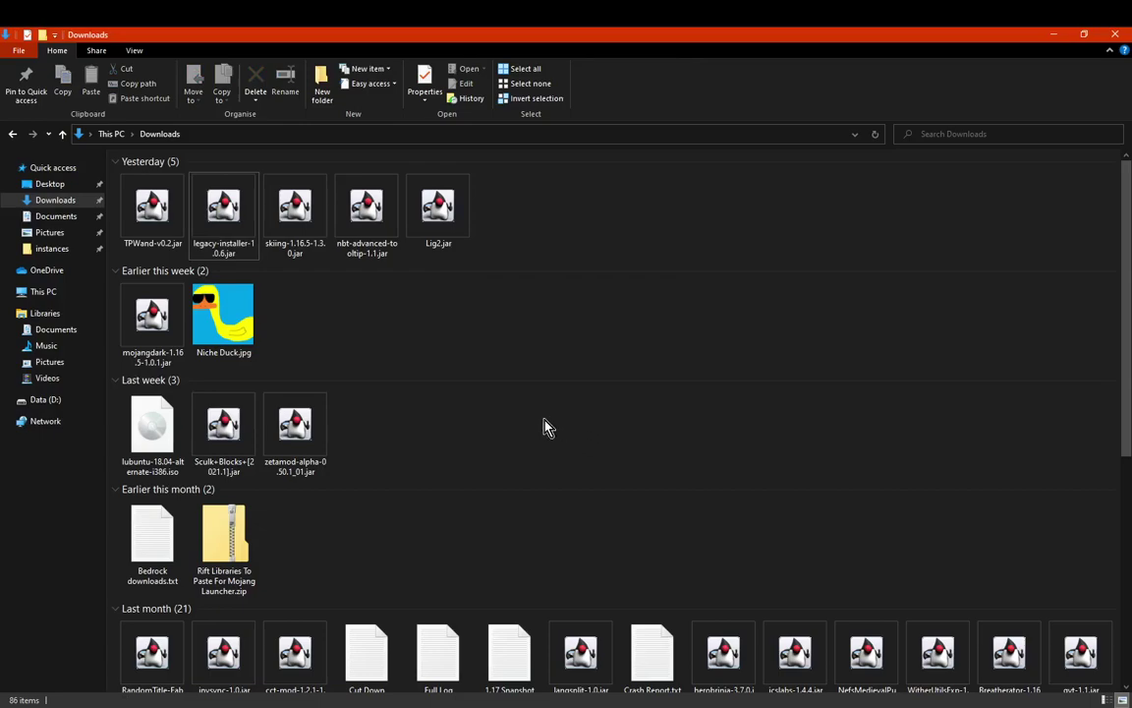
# Switch to the Minecraft Launcher and show the list of Java Edition installations.
pyautogui.moveTo(258, 706)
pyautogui.moveTo(511, 706)
pyautogui.click(441, 648)
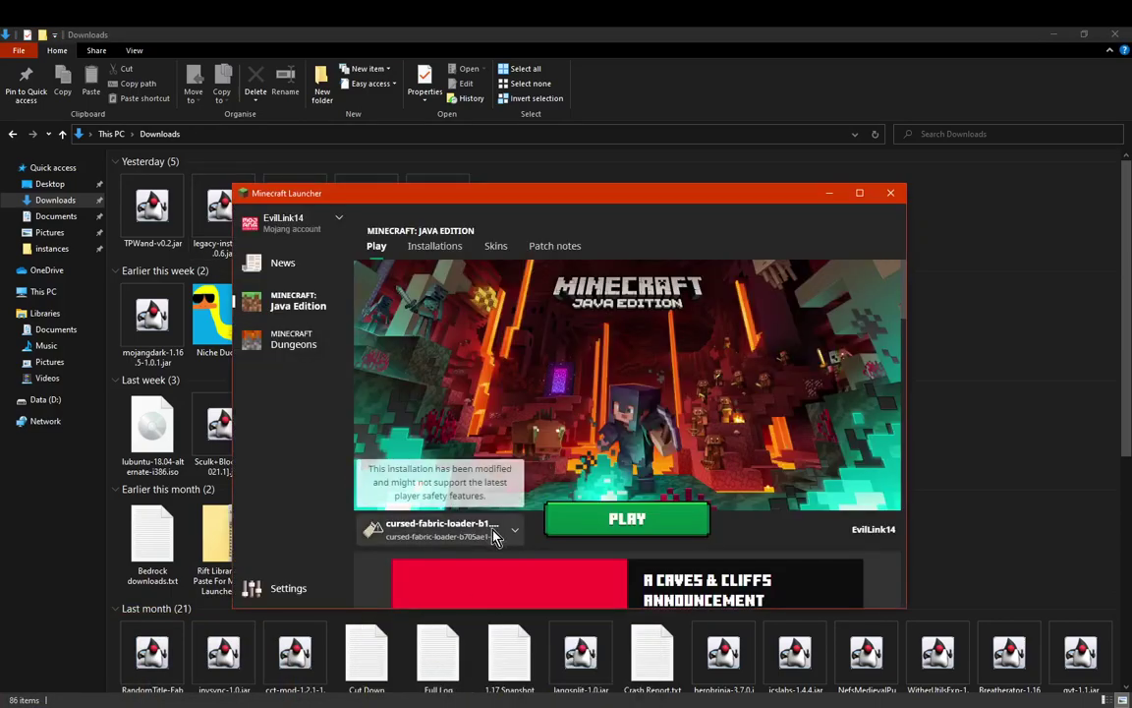
pyautogui.click(438, 252)
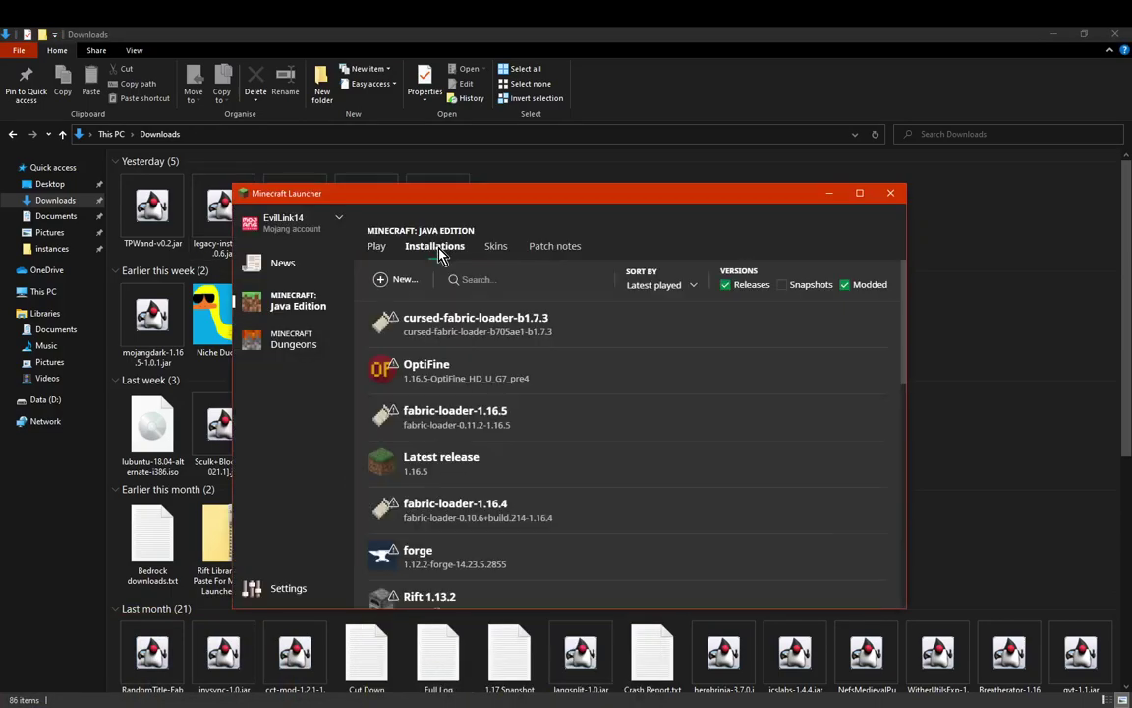
# Set the cursed-fabric-loader-b1.7.3 installation's version to release cursed-fabric-loader-a7e6f7a-b1.7.3, save it, and return to the game's launch page.
pyautogui.click(876, 324)
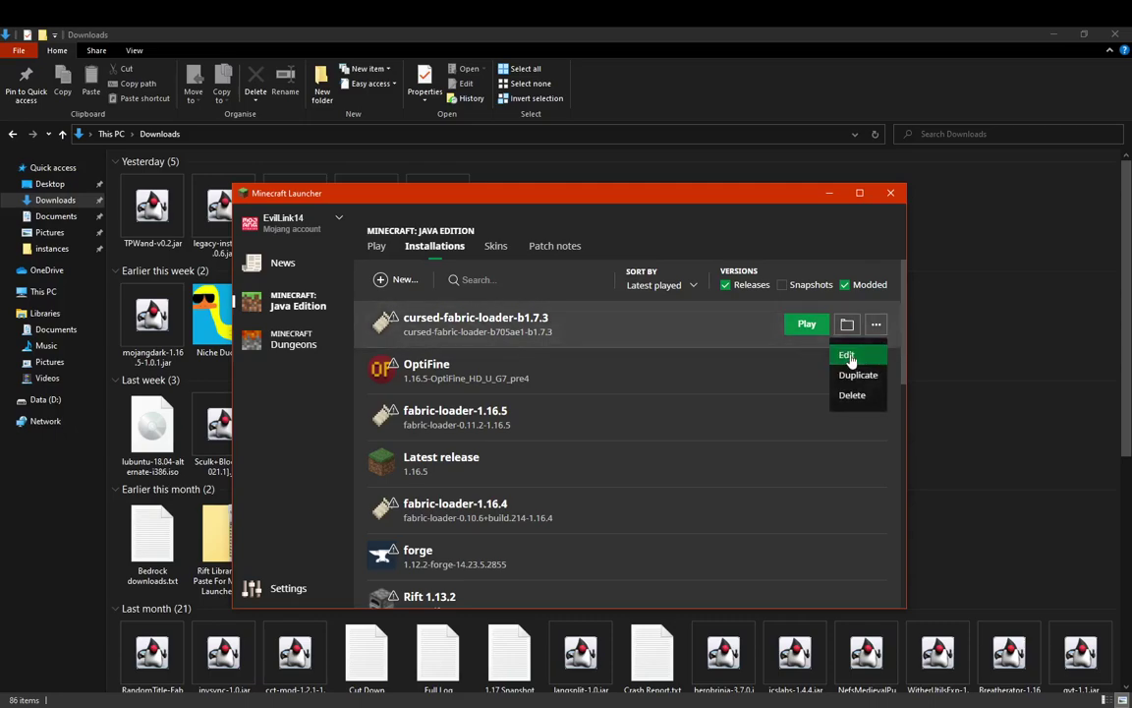
pyautogui.click(849, 358)
pyautogui.click(590, 388)
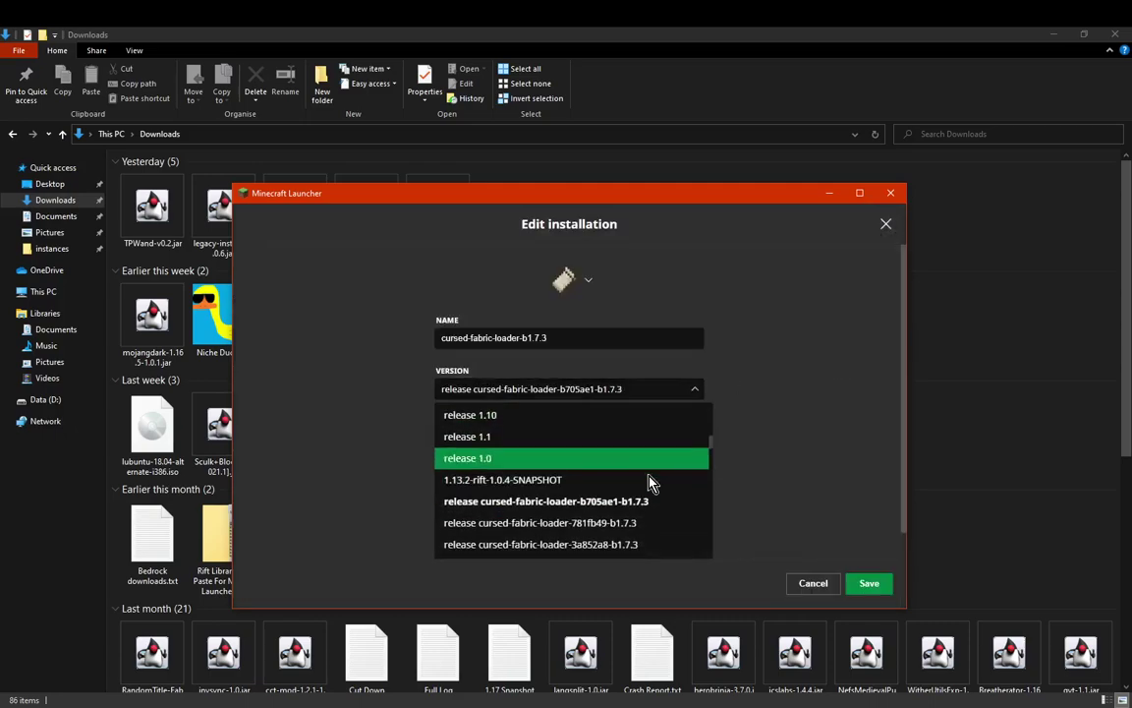
pyautogui.scroll(-1, 649, 482)
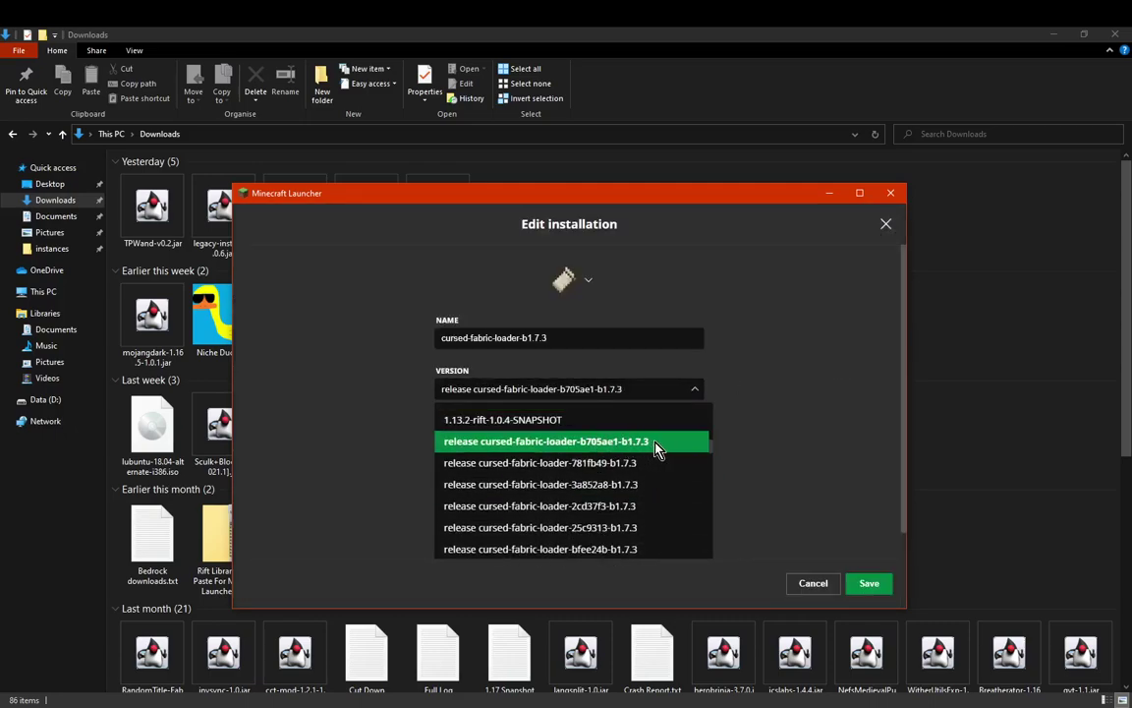
pyautogui.scroll(-5, 657, 449)
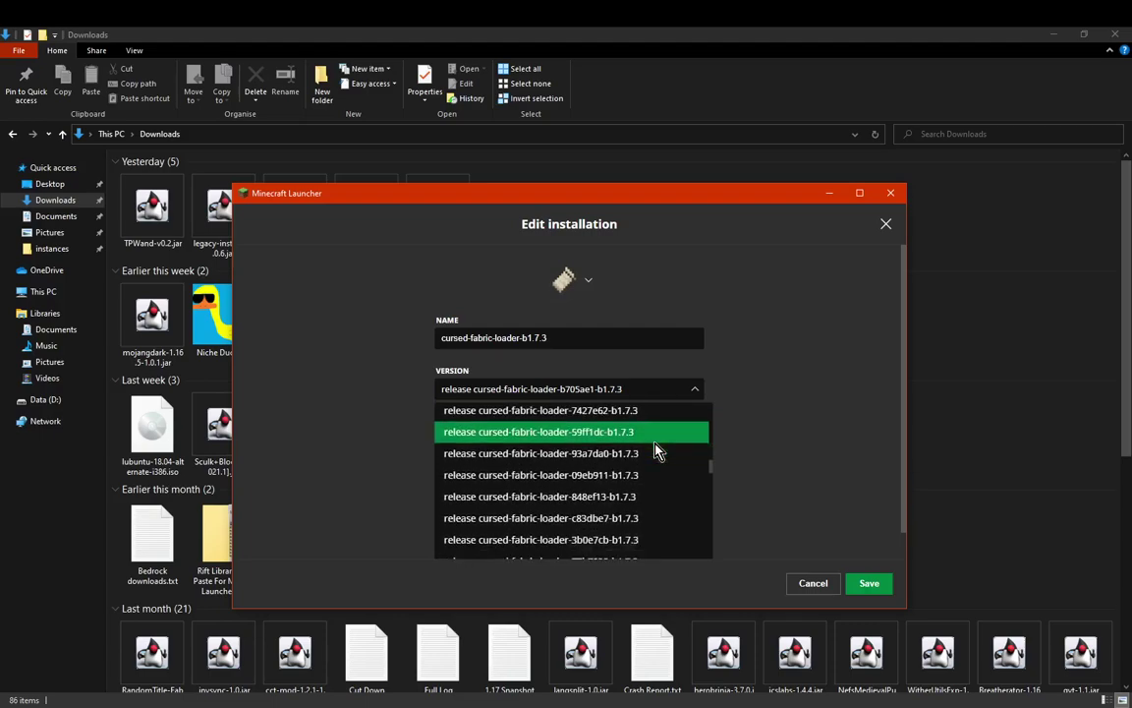
pyautogui.scroll(-6, 656, 450)
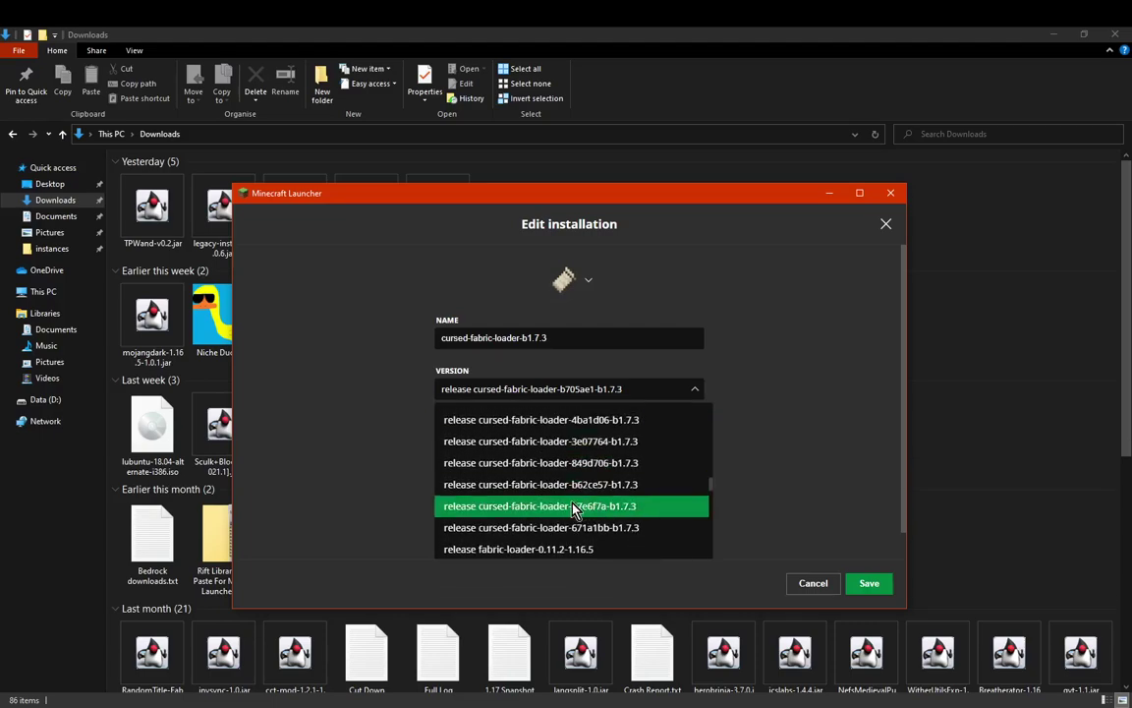
pyautogui.click(582, 506)
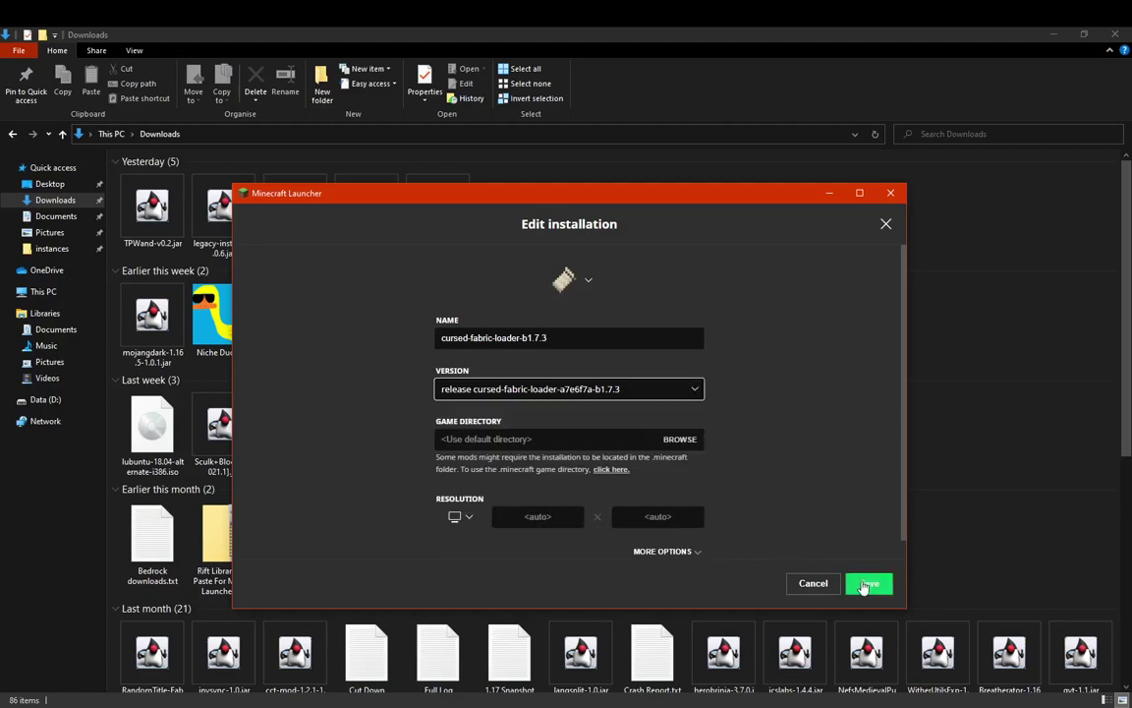
pyautogui.click(869, 584)
pyautogui.click(378, 247)
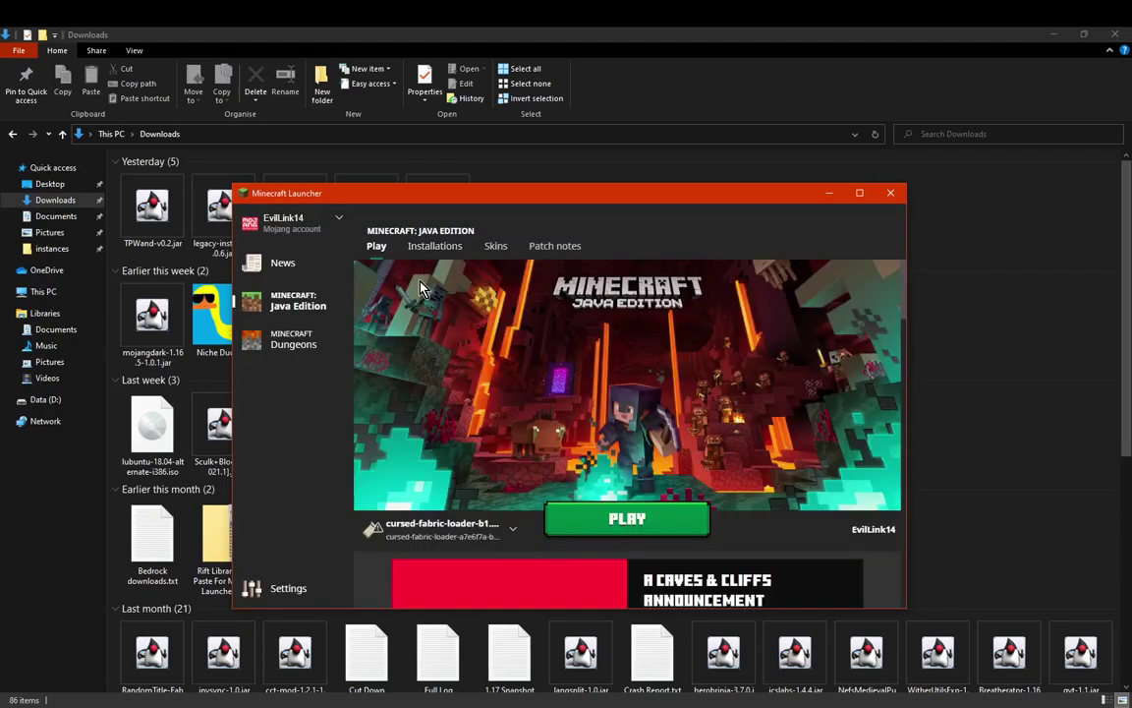
# Switch to File Explorer and move cursed-legacy-api-1.0.1.jar and quitbutton_0.0.1~client.jar from the mods folder into New folder.
pyautogui.click(197, 707)
pyautogui.click(476, 654)
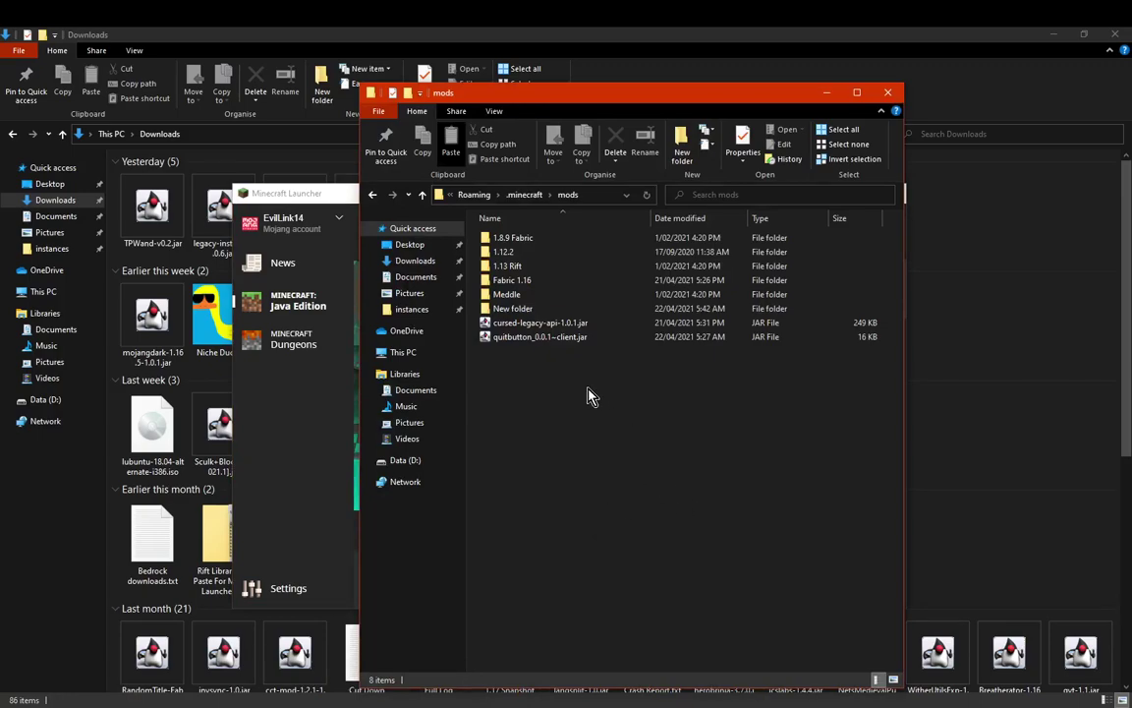
pyautogui.moveTo(592, 388); pyautogui.dragTo(532, 316)
pyautogui.doubleClick(533, 311)
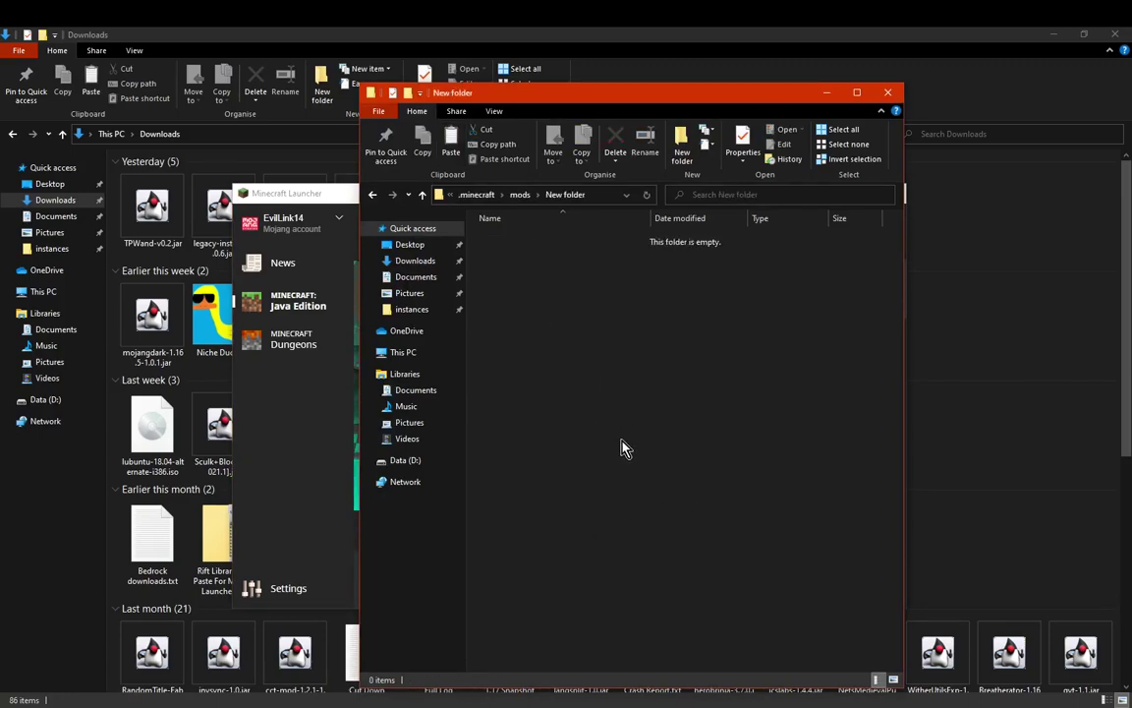
pyautogui.hotkey('ctrl', 'v')
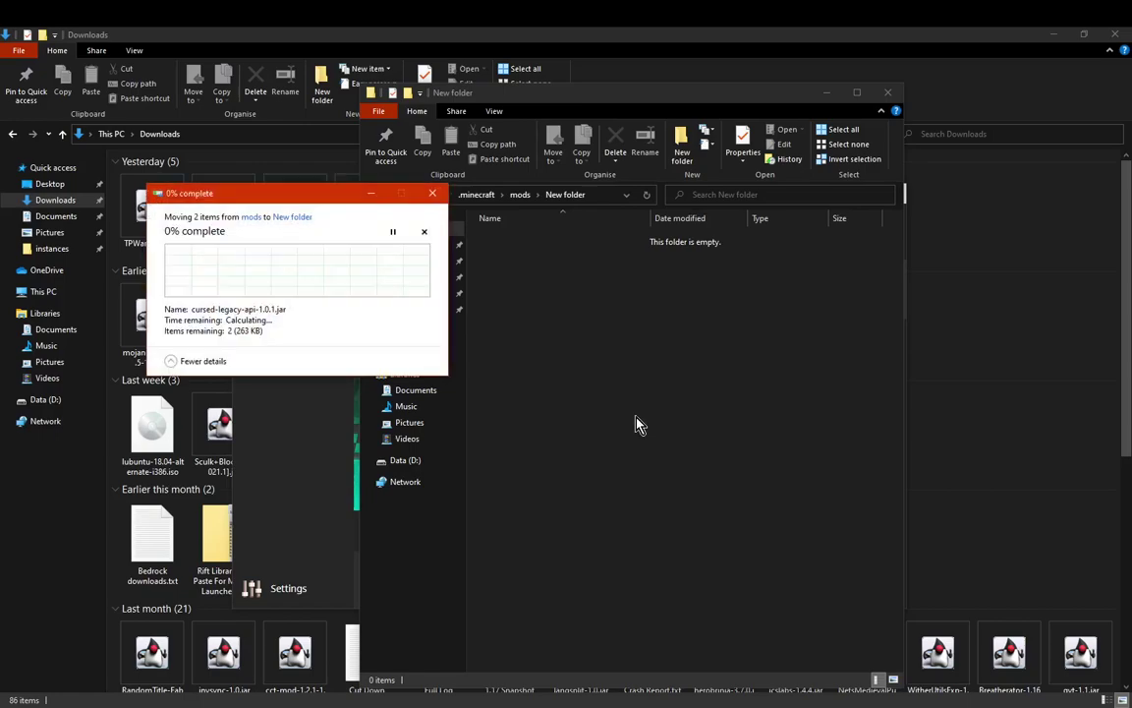
# Quit the running Minecraft game and retry moving the two mod files.
pyautogui.hotkey('alt', 'Tab')
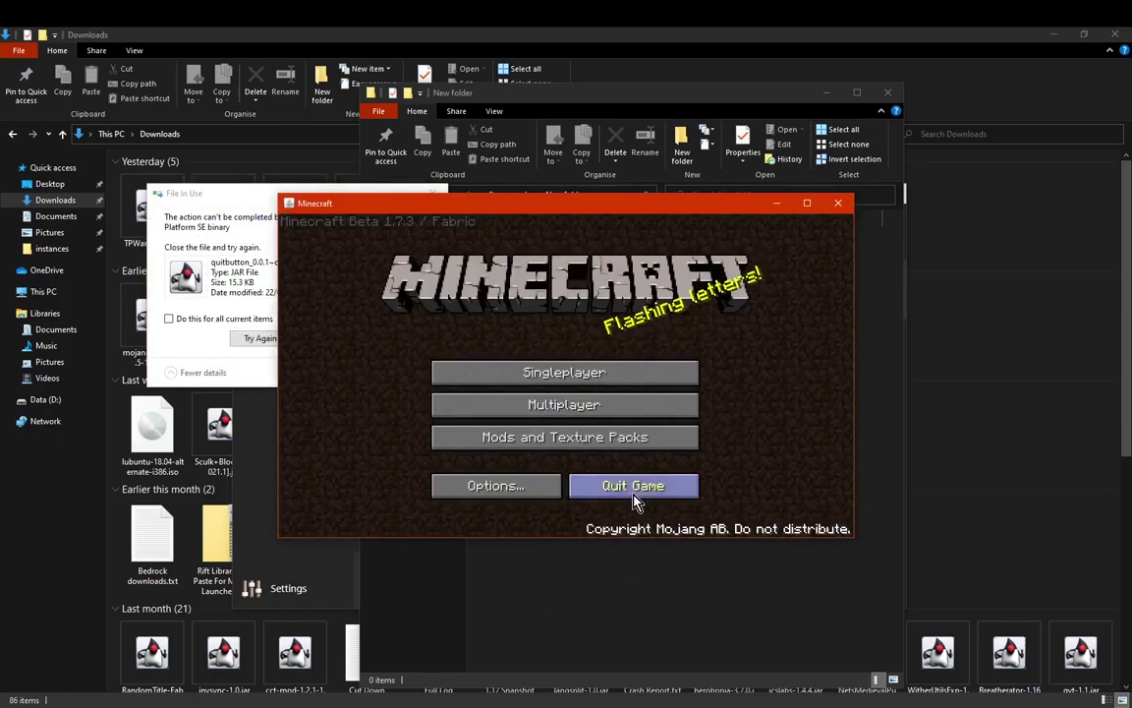
pyautogui.click(633, 495)
pyautogui.click(262, 341)
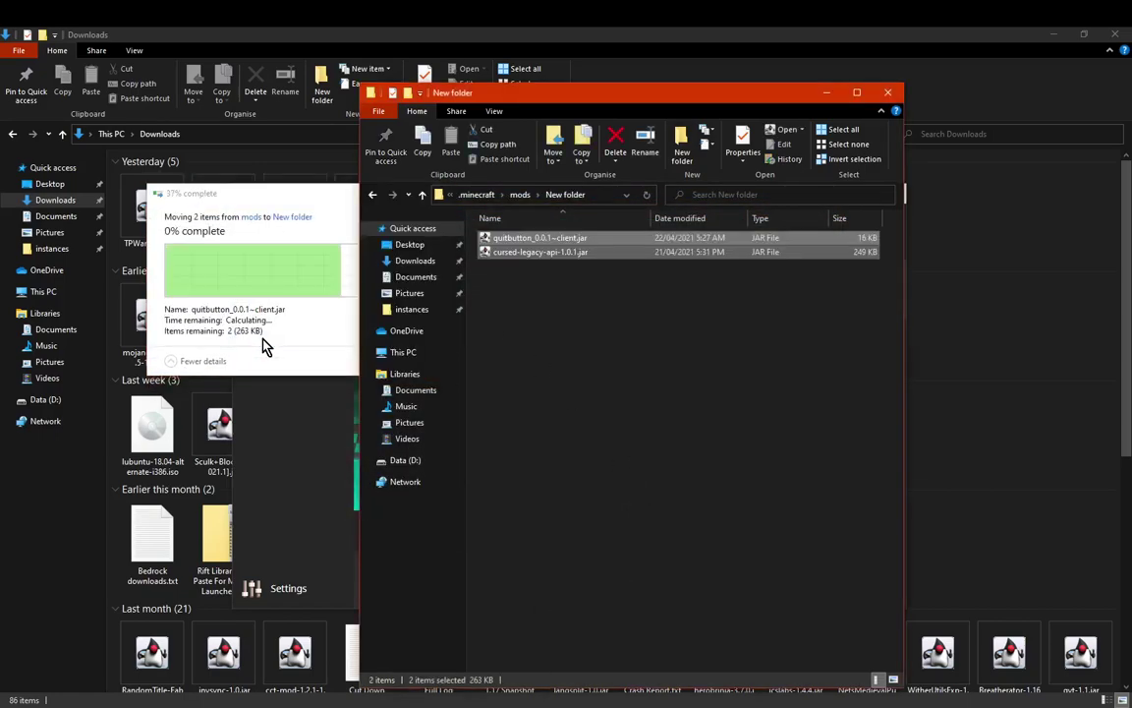
pyautogui.click(685, 383)
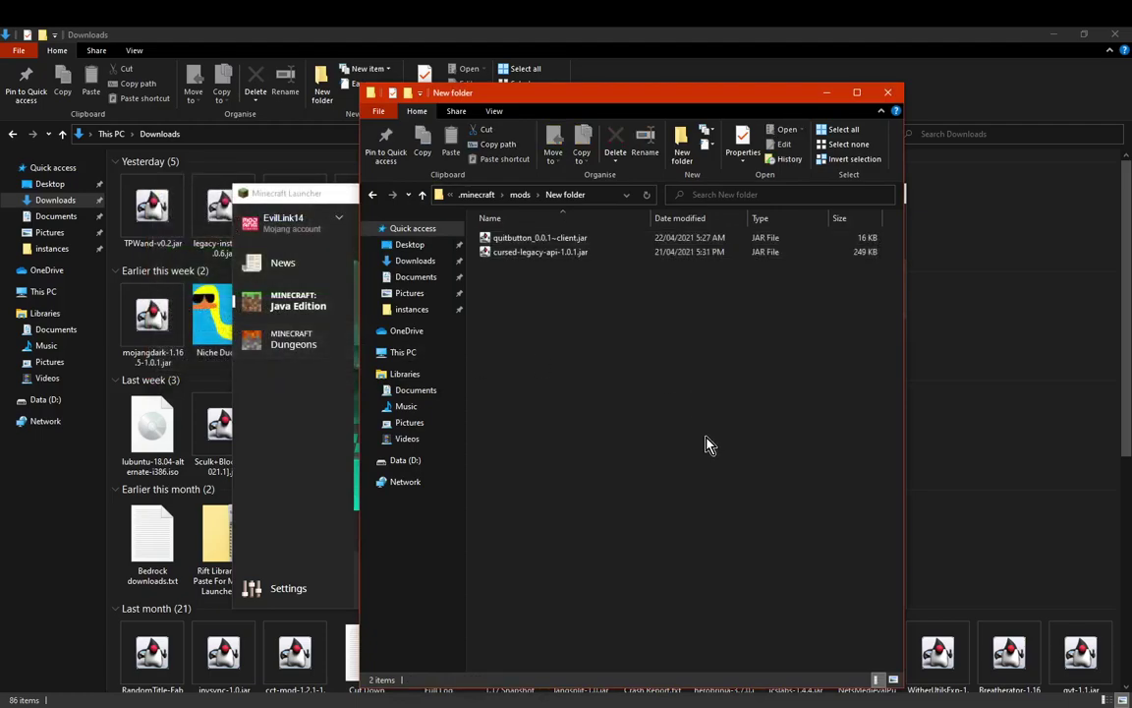
# Switch to the Minecraft Launcher, try to launch cursed-fabric-loader-b1.7.3, and close the error dialog and game output window.
pyautogui.click(298, 512)
pyautogui.click(646, 511)
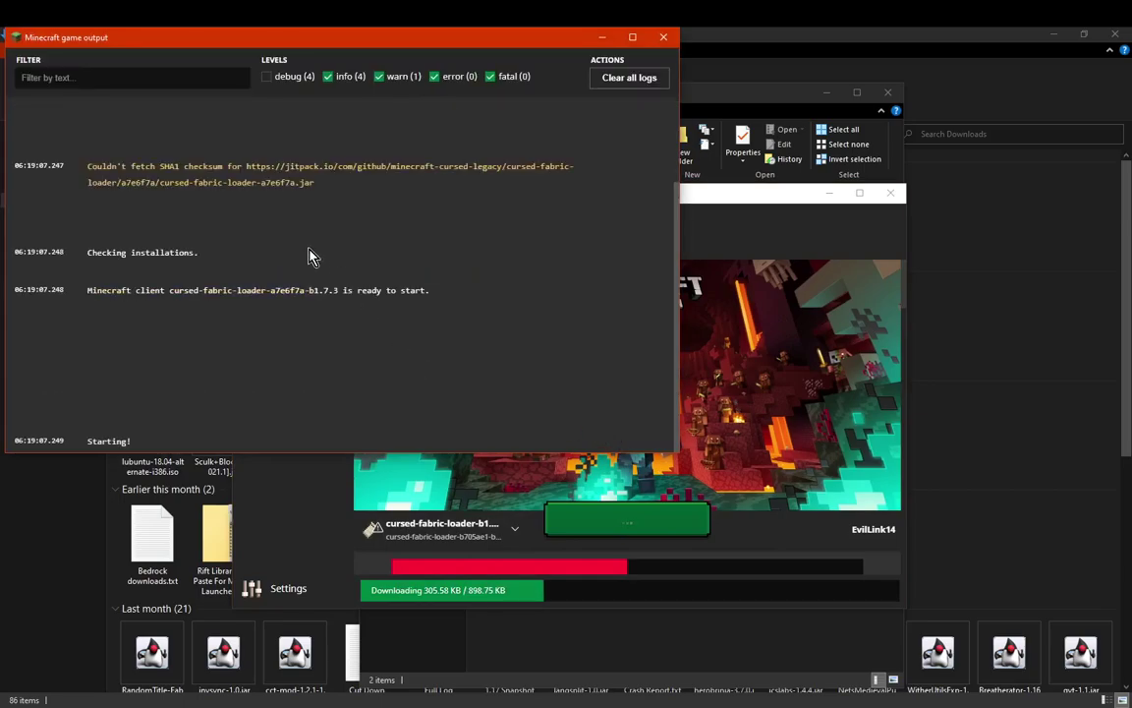
pyautogui.click(645, 526)
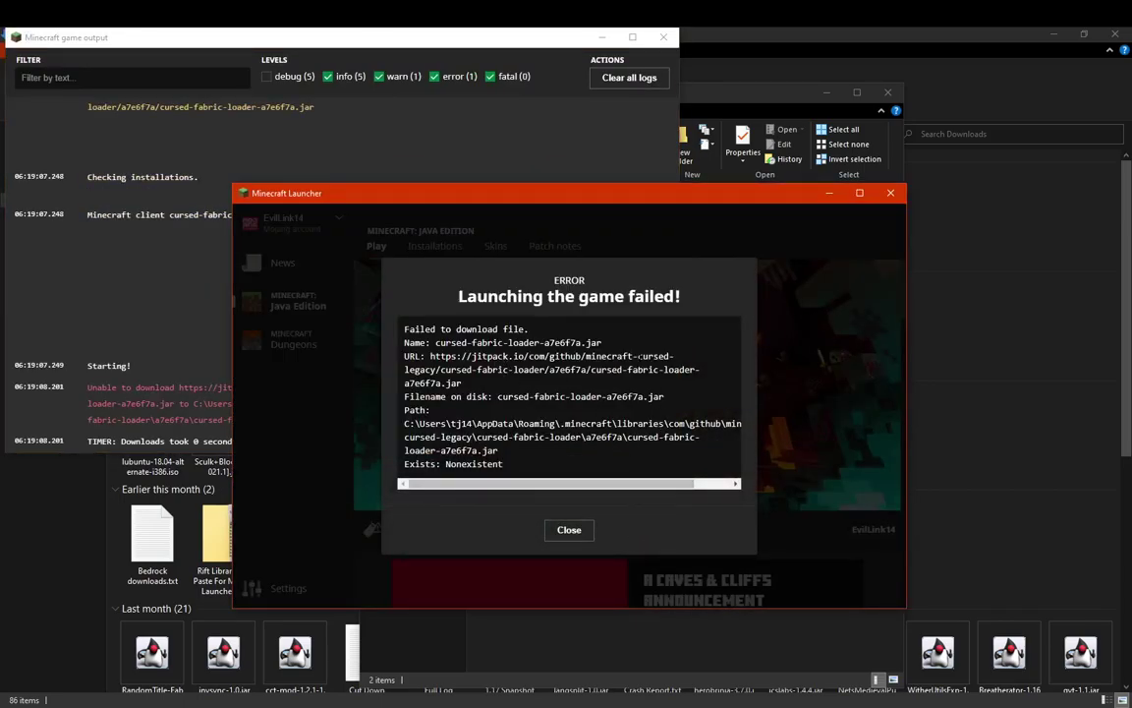
pyautogui.click(569, 530)
pyautogui.click(664, 38)
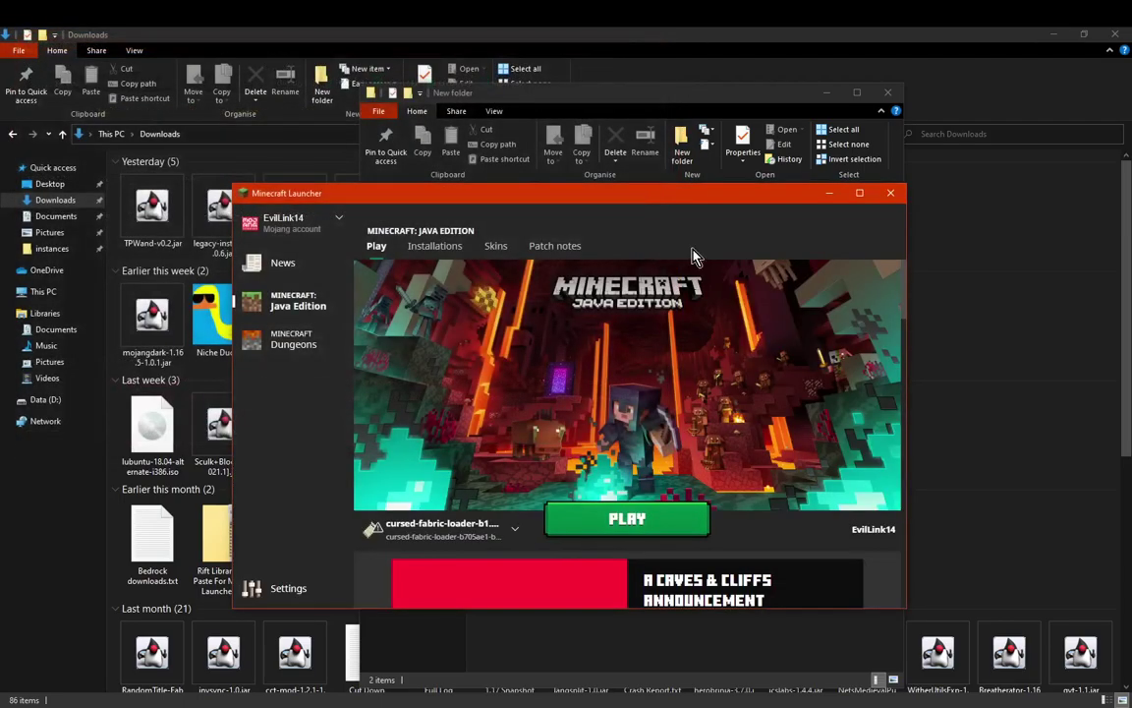
# Set the cursed-fabric-loader-b1.7.3 installation's version to release cursed-fabric-loader-671a1bb-b1.7.3 and save it.
pyautogui.click(434, 246)
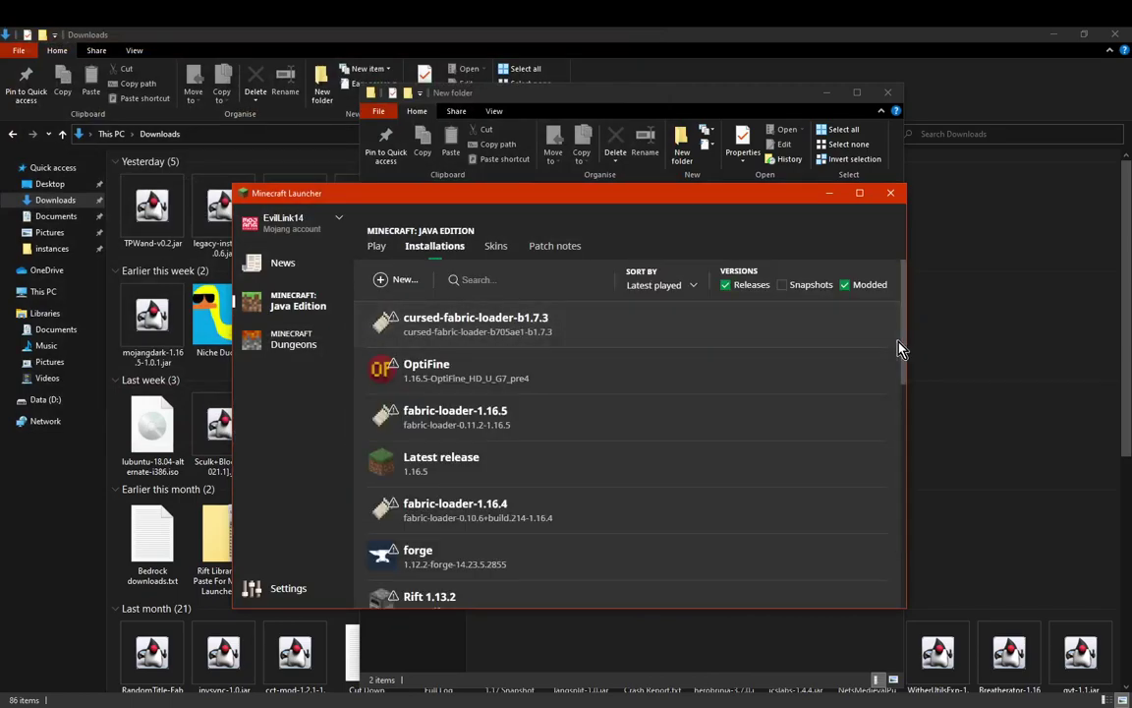
pyautogui.click(798, 322)
pyautogui.click(798, 354)
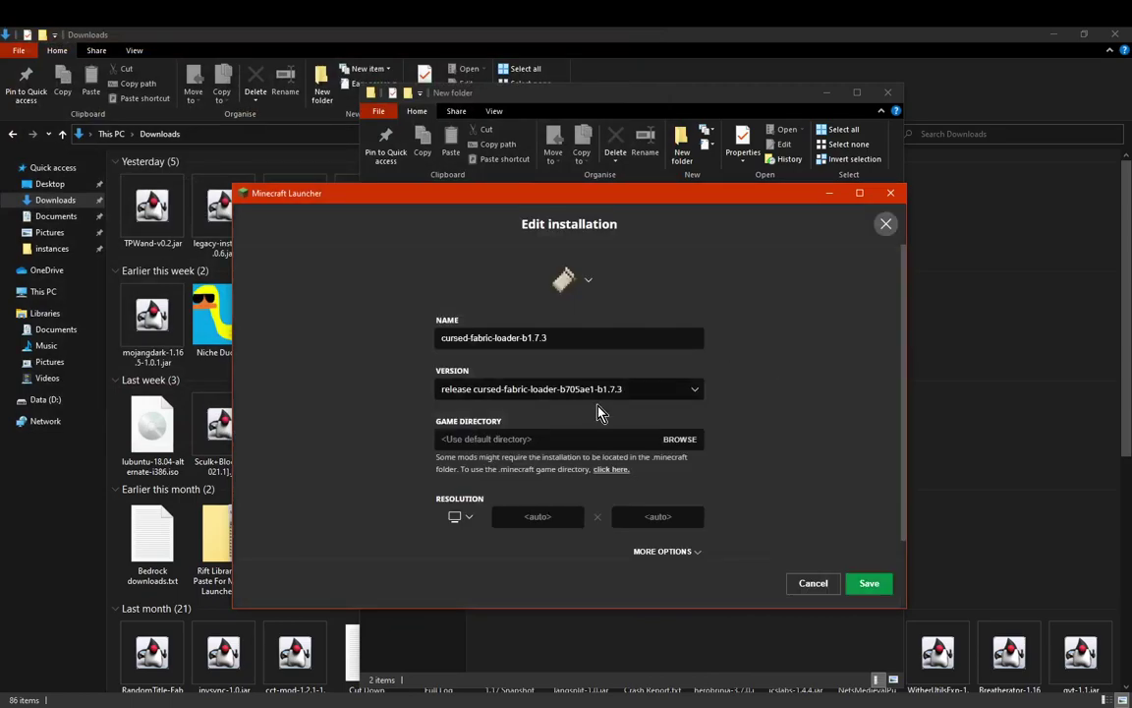
pyautogui.click(596, 389)
pyautogui.scroll(-5, 647, 486)
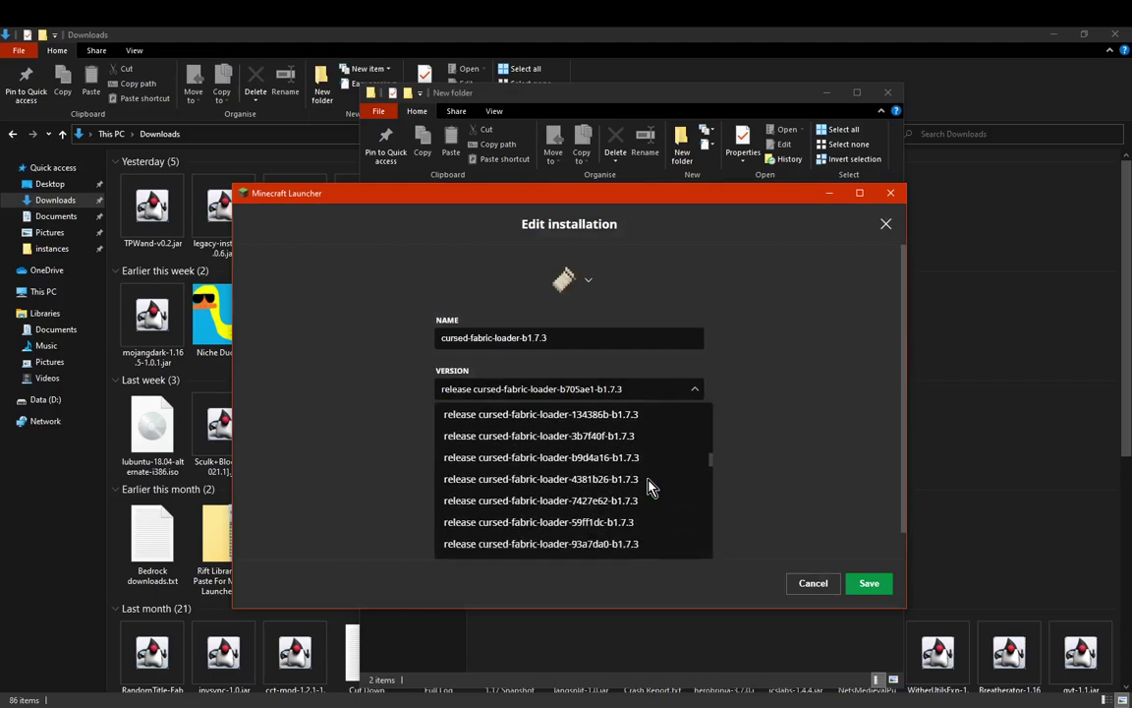
pyautogui.scroll(-10, 648, 485)
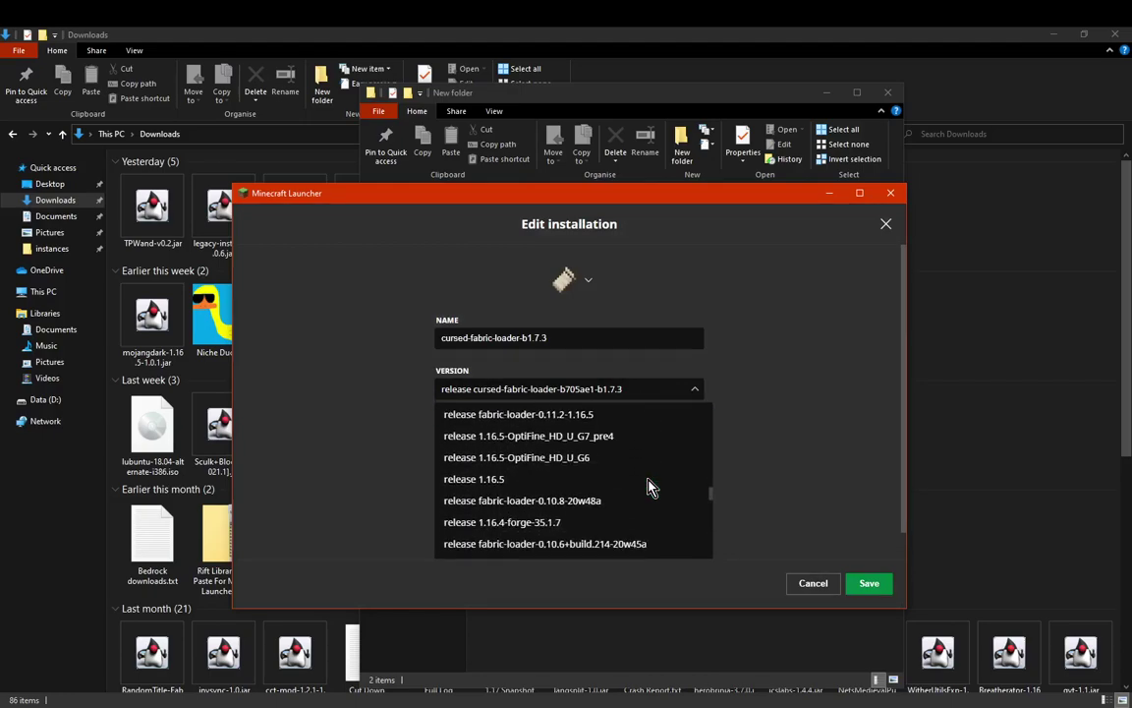
pyautogui.scroll(3, 648, 486)
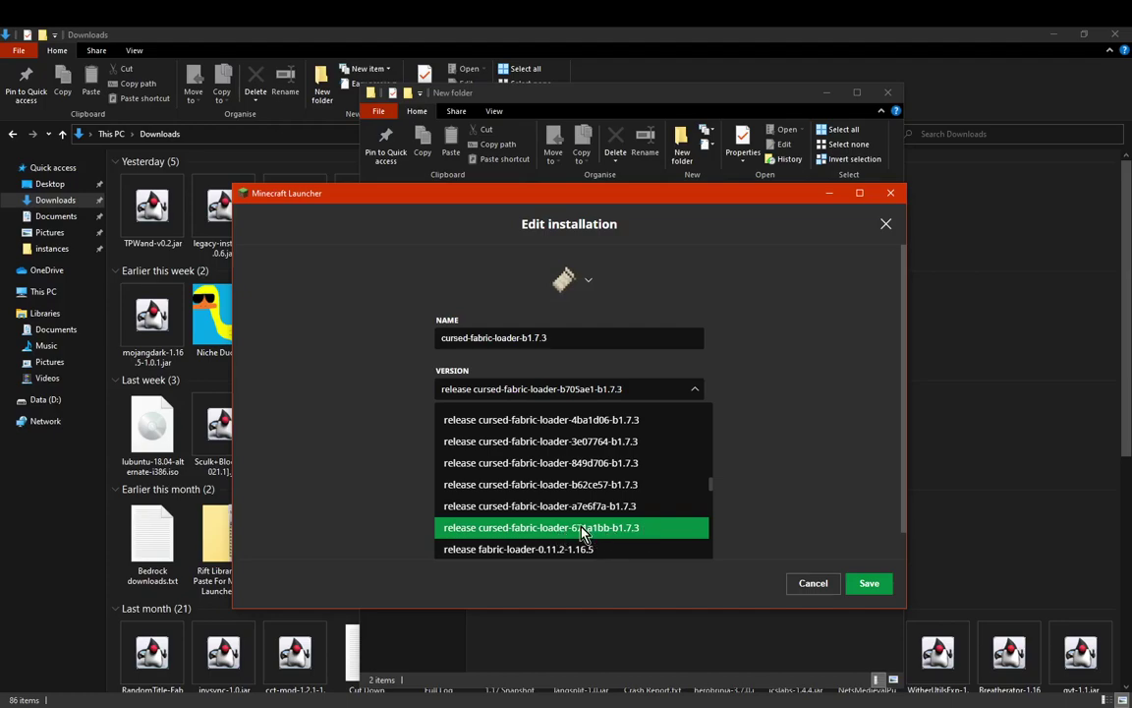
pyautogui.click(629, 528)
pyautogui.click(867, 583)
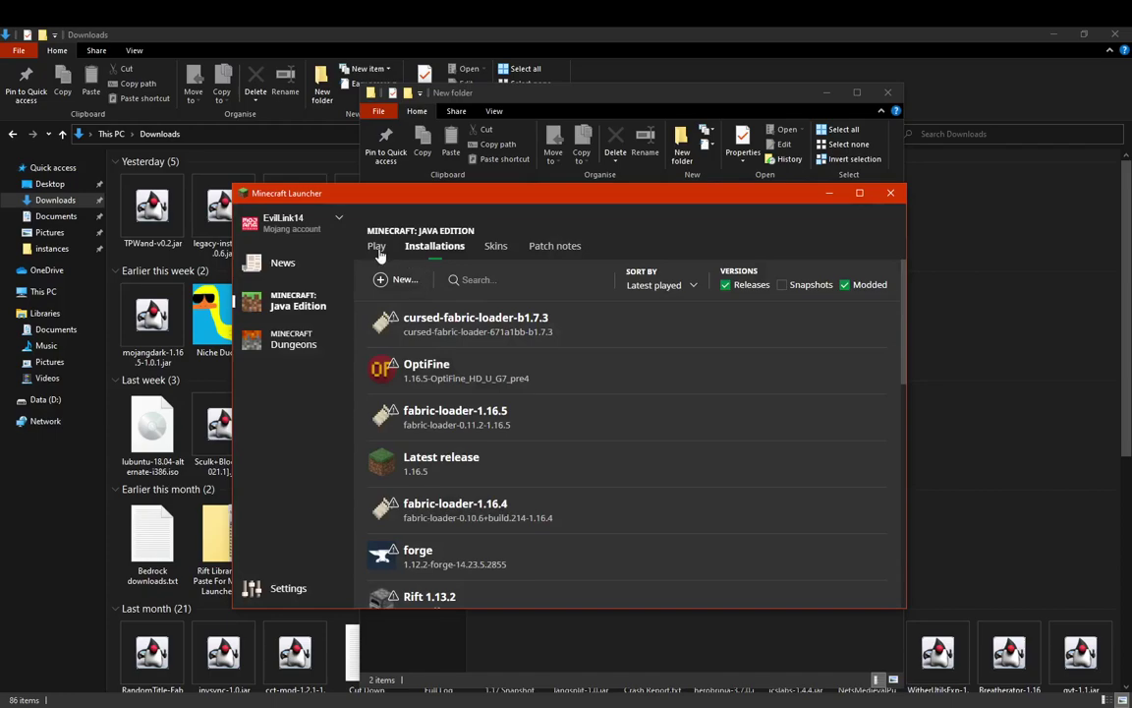
# Launch the game with the cursed-fabric-loader-b1.7.3 installation and close it at the title screen.
pyautogui.click(379, 248)
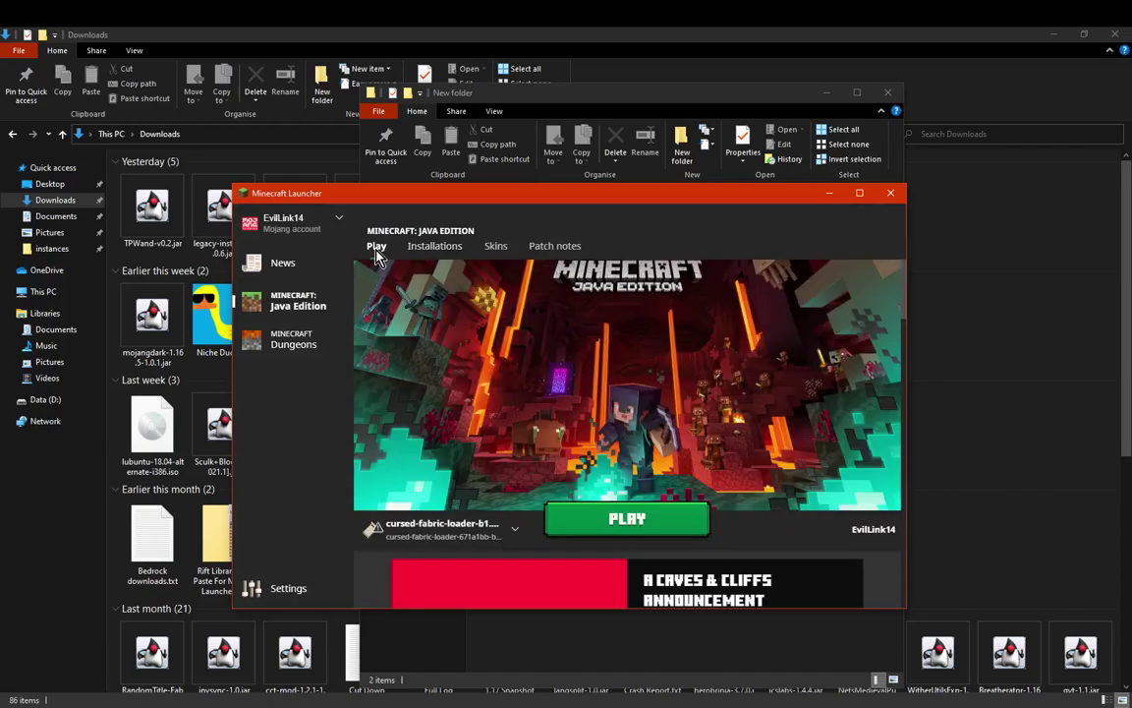
pyautogui.click(631, 523)
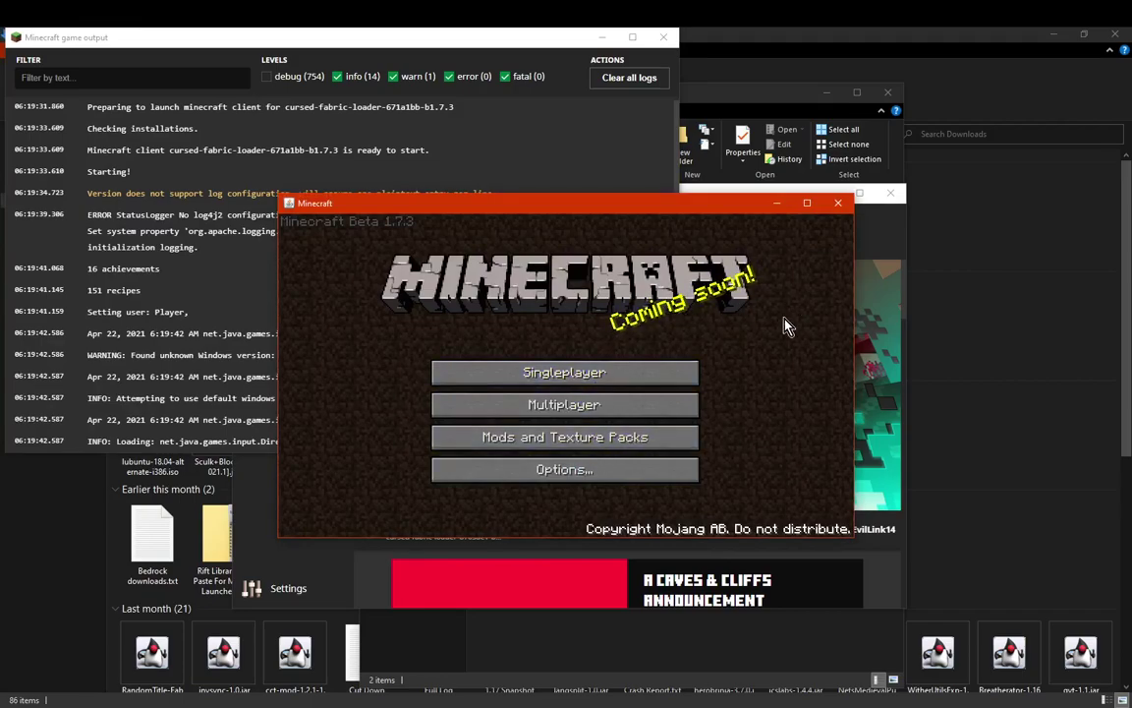
pyautogui.click(836, 208)
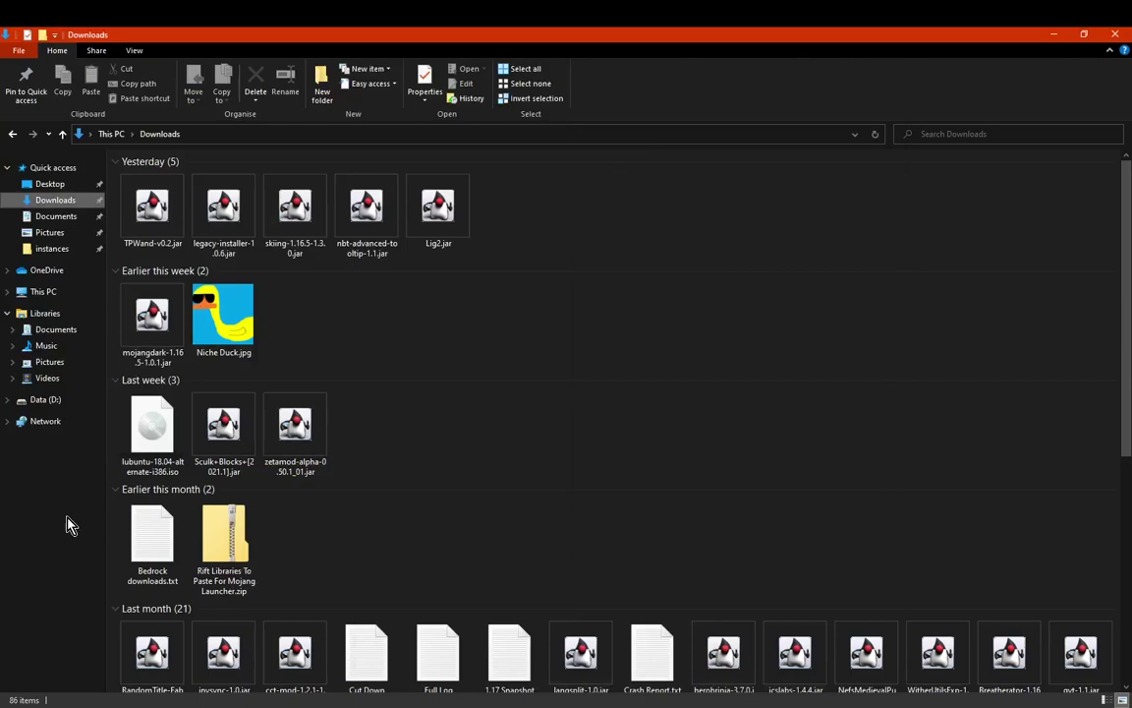
# Switch to File Explorer and move quitbutton_0.0.1~client.jar and cursed-legacy-api-1.0.1.jar from New folder back into the mods folder.
pyautogui.moveTo(152, 700)
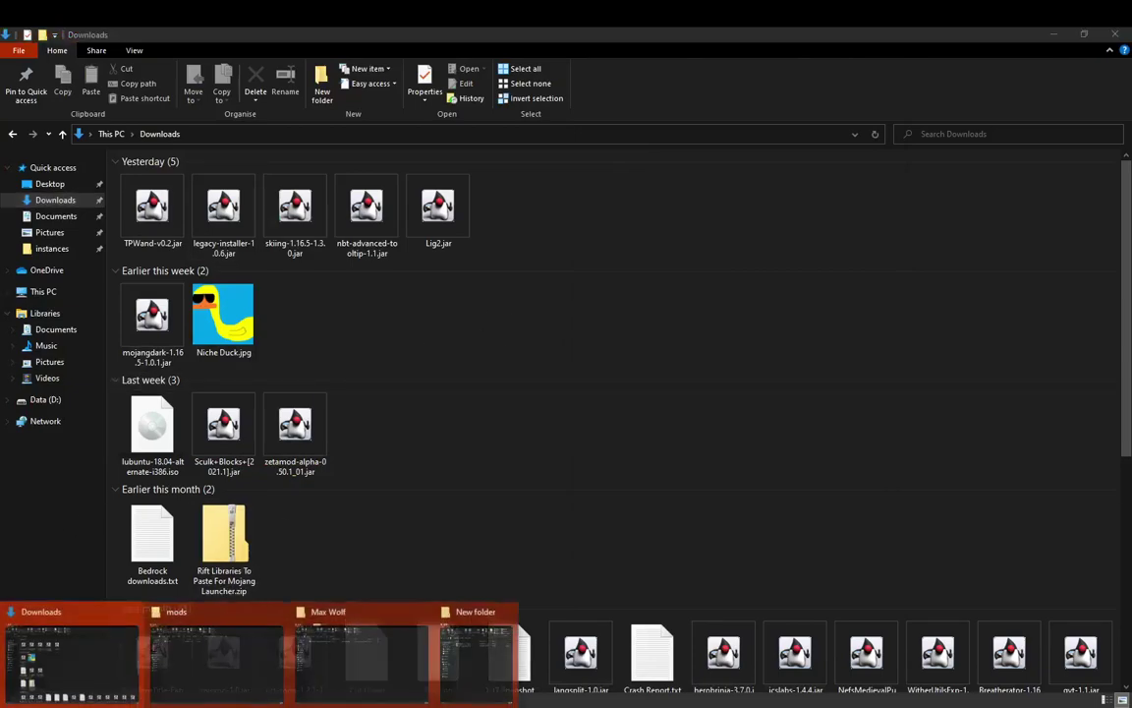
pyautogui.click(473, 656)
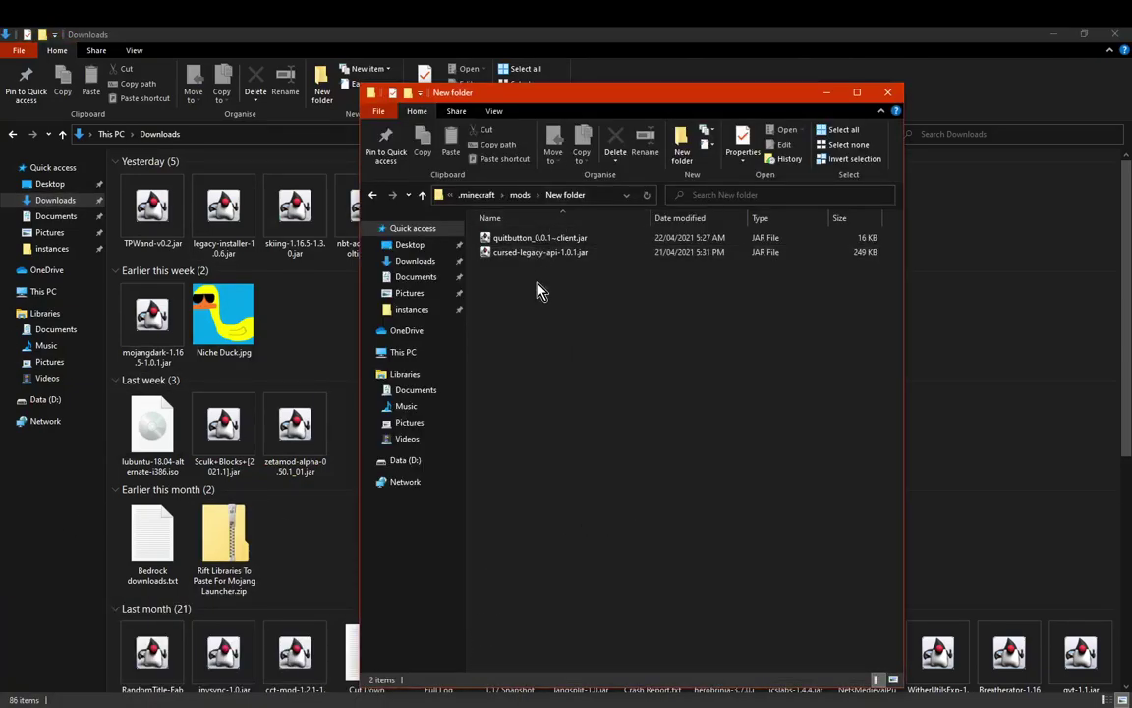
pyautogui.moveTo(537, 286); pyautogui.dragTo(520, 195)
pyautogui.click(520, 194)
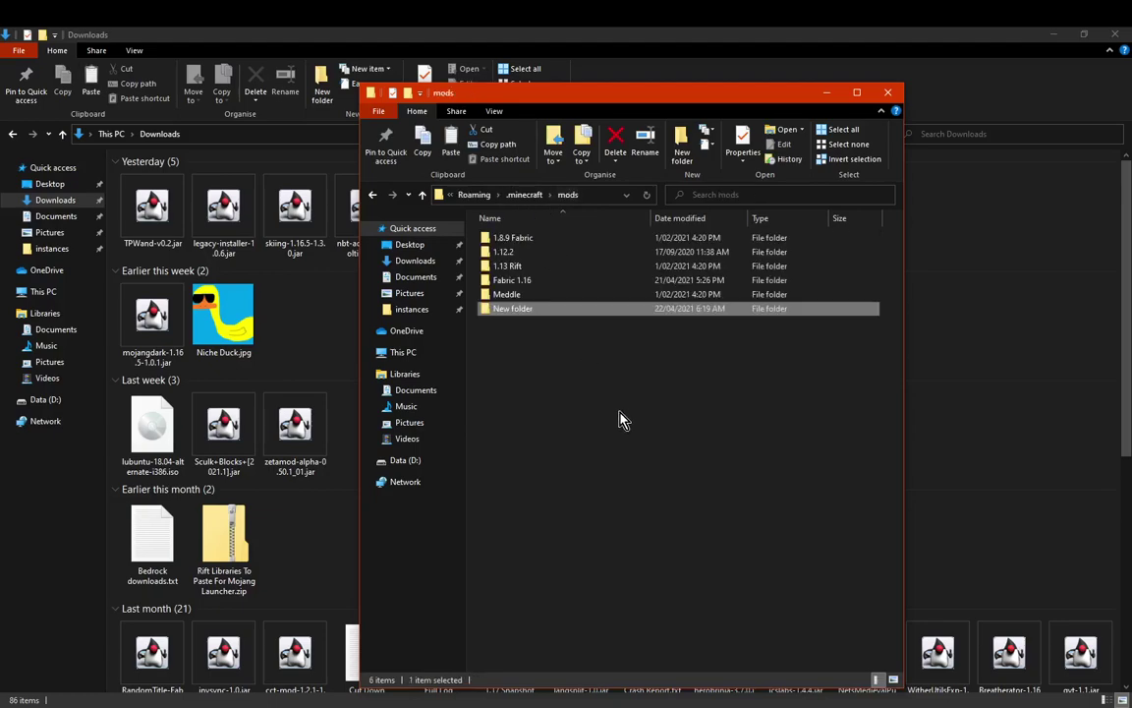
pyautogui.click(610, 425)
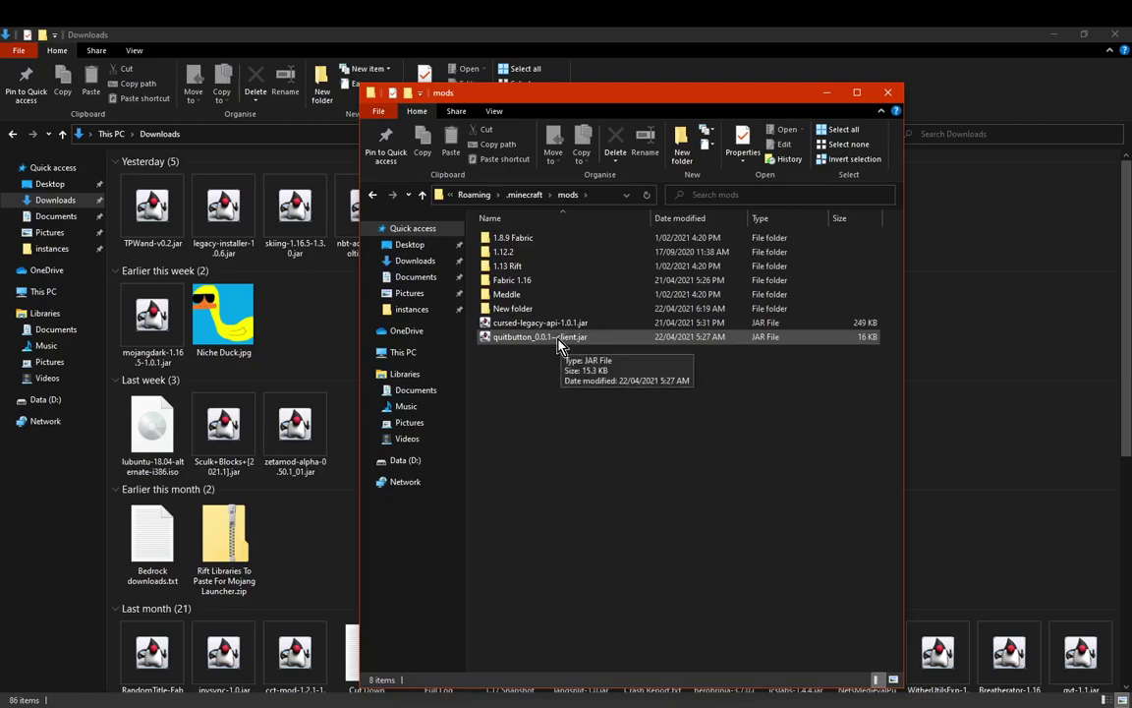
# Switch to MultiMC, examine the version components of the Cursed Fabric Test Modpack instance, and minimize MultiMC.
pyautogui.hotkey('alt', 'Tab')
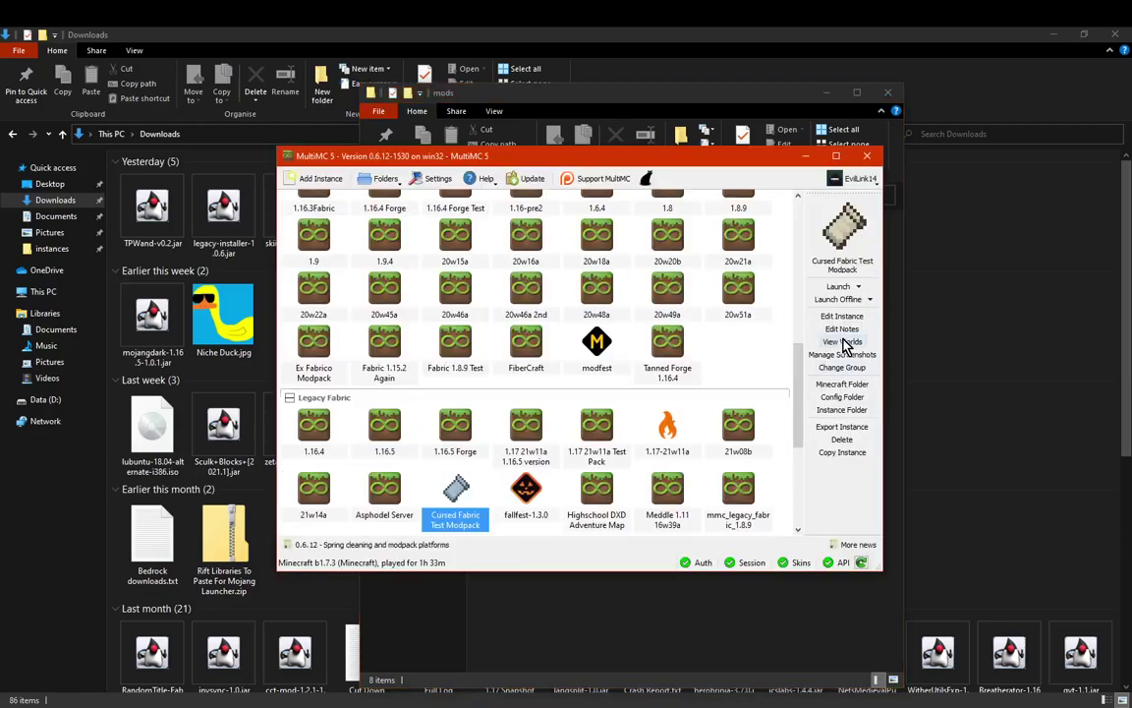
pyautogui.click(828, 287)
pyautogui.click(390, 183)
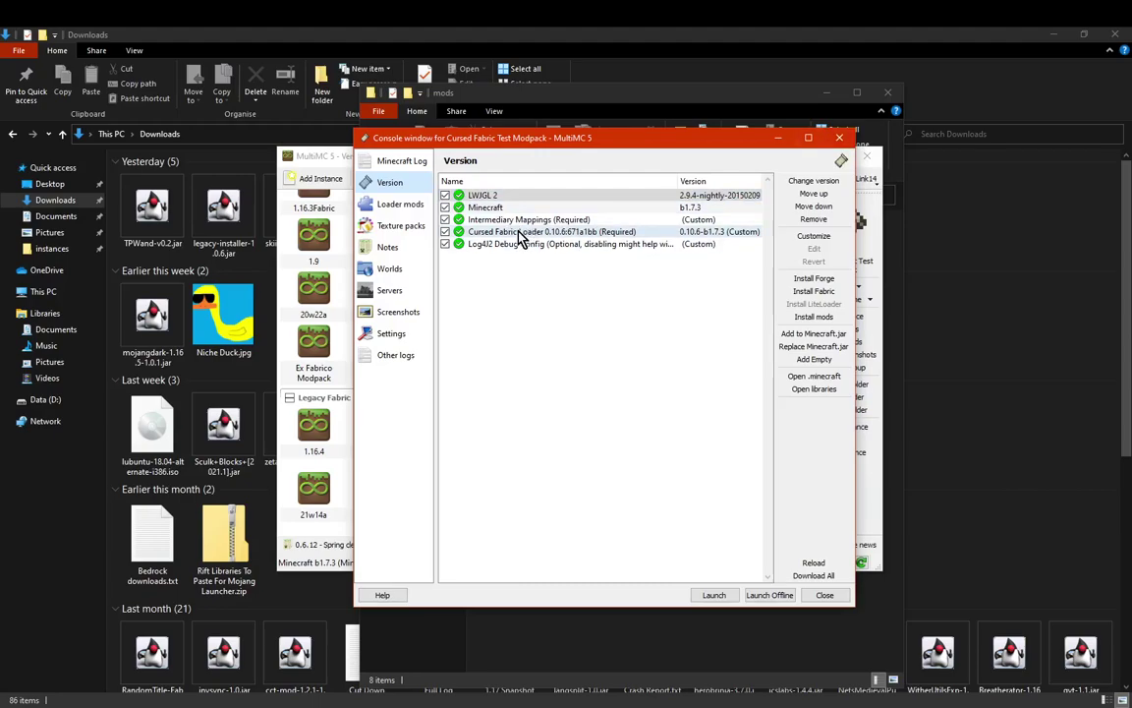
pyautogui.click(839, 137)
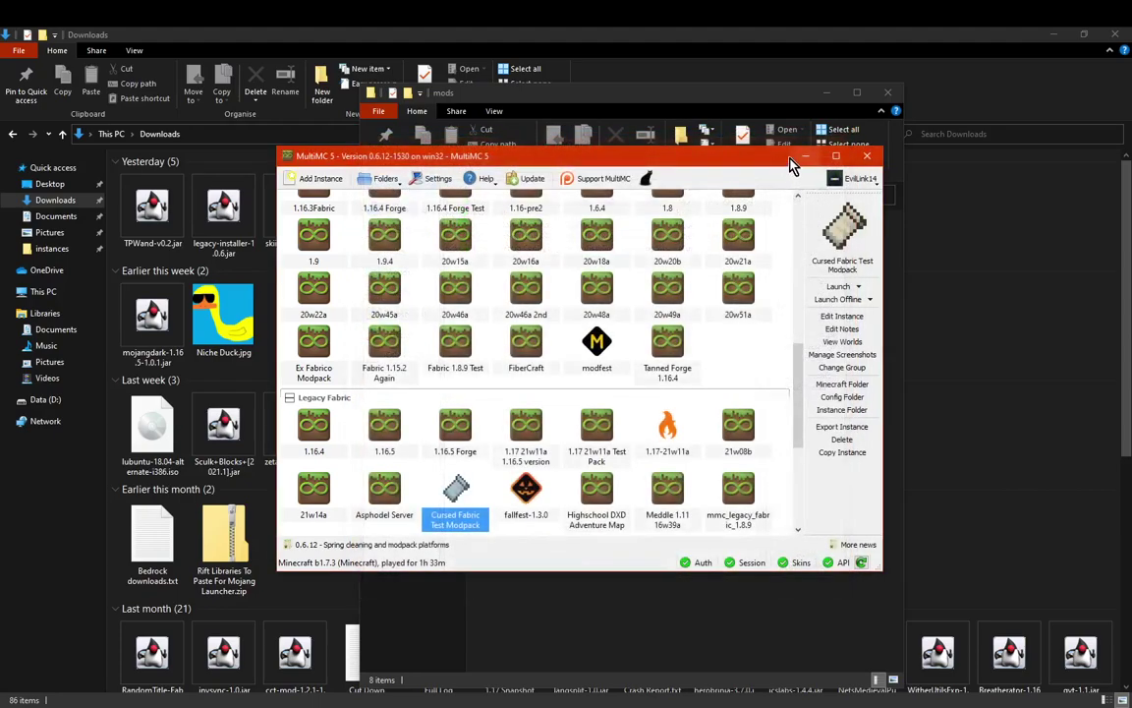
pyautogui.click(802, 158)
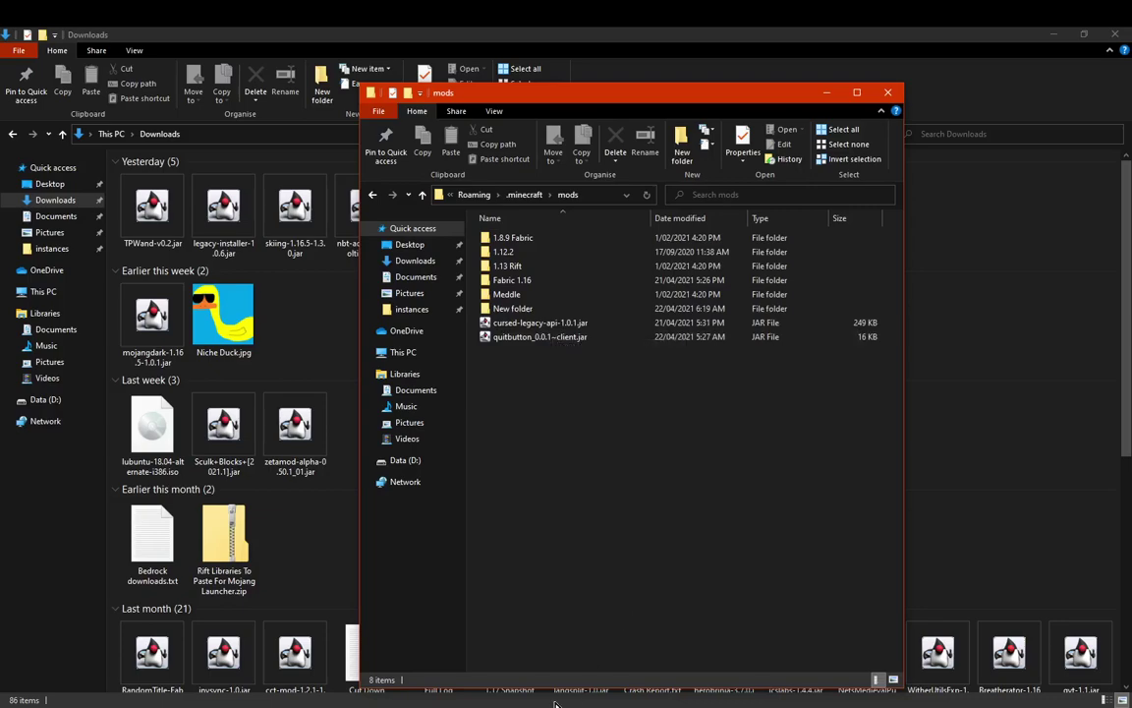
# Close the leftover Minecraft game output windows and switch to the Minecraft Launcher.
pyautogui.click(511, 706)
pyautogui.click(572, 612)
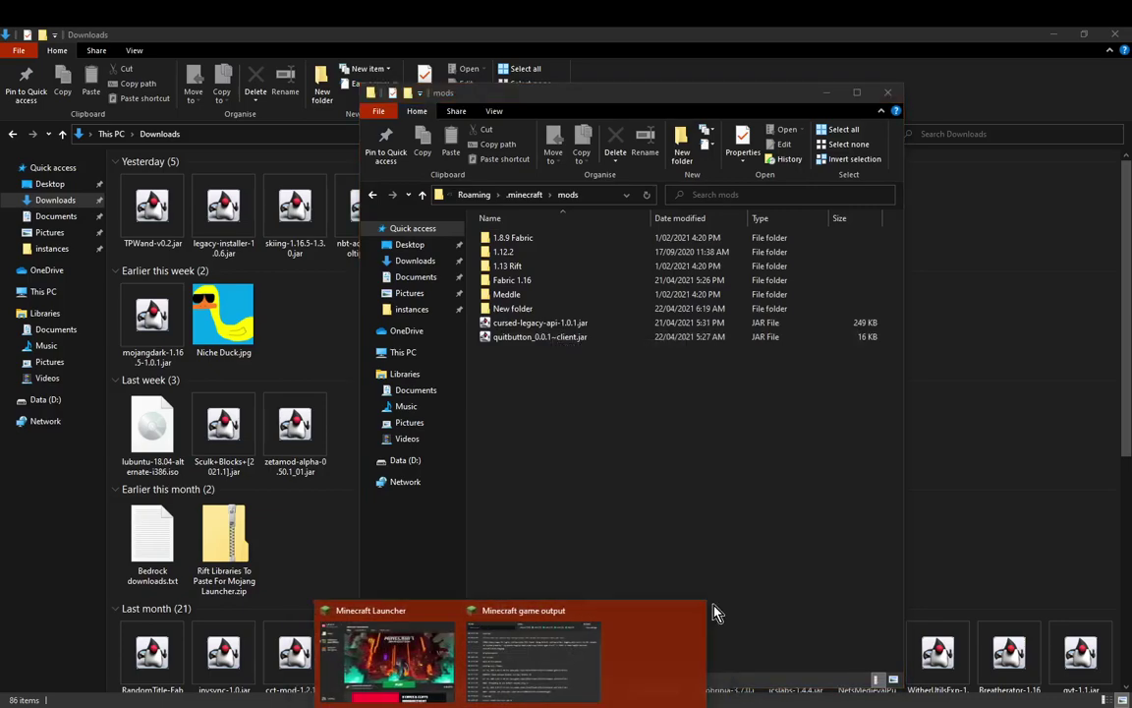
pyautogui.click(648, 612)
pyautogui.click(512, 640)
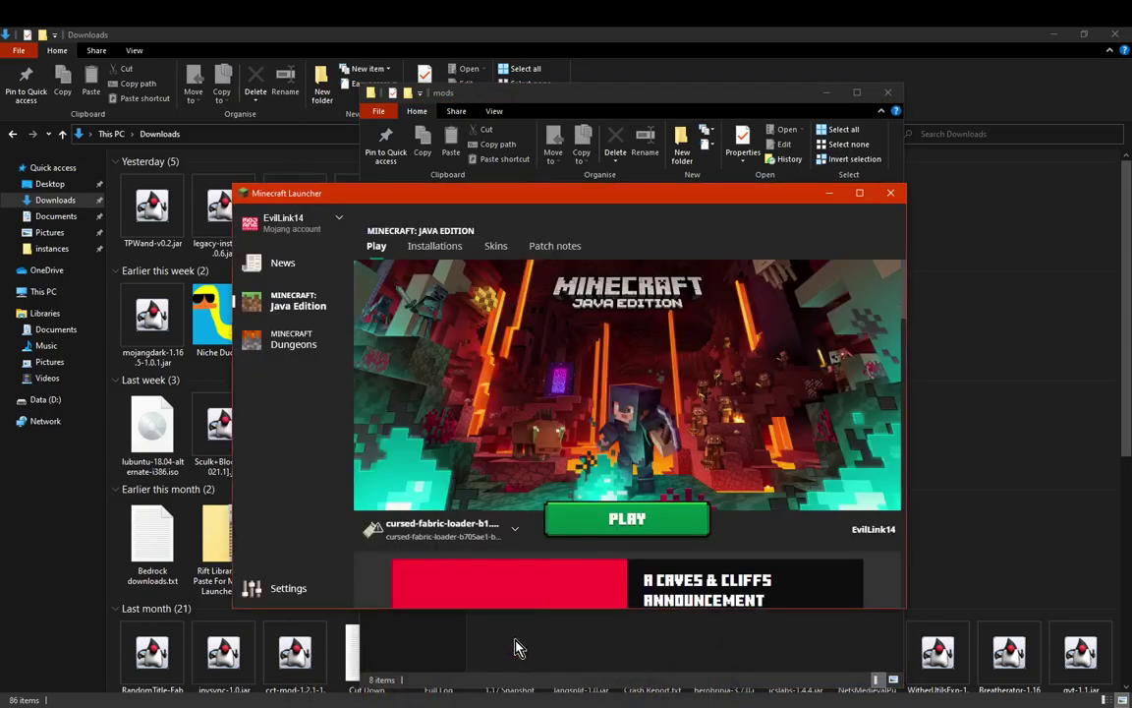
# Launch the cursed-fabric-loader-b1.7.3 installation with both mods in place and exit through the title screen's Quit Game option.
pyautogui.click(640, 526)
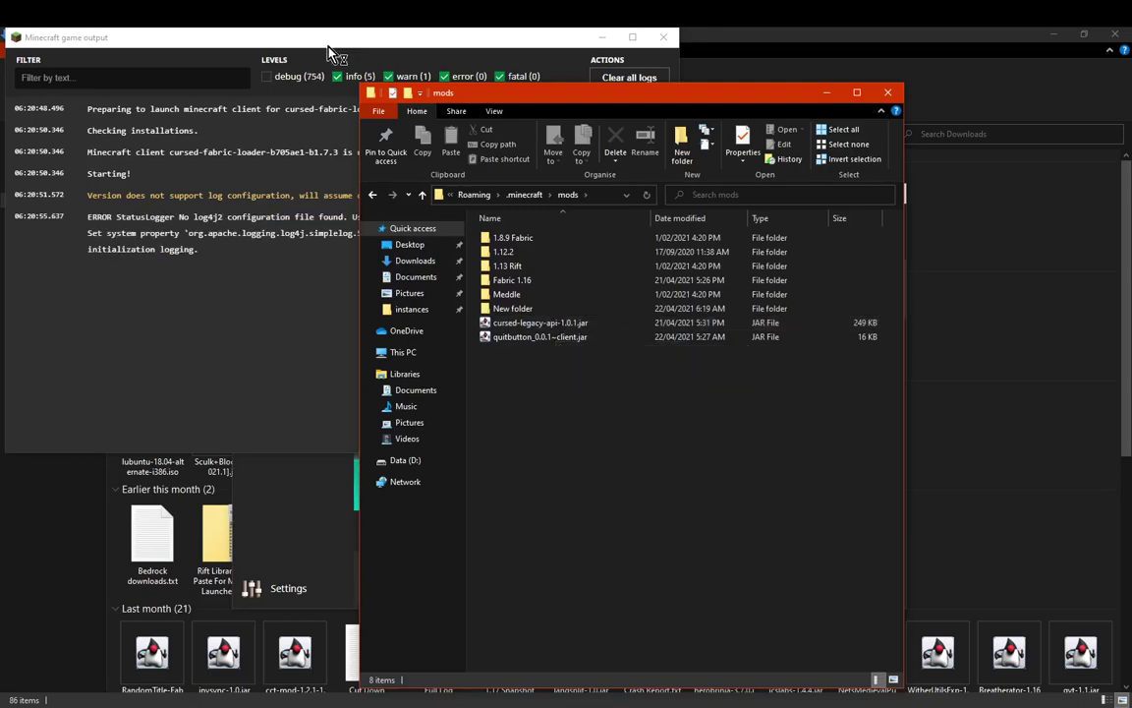
pyautogui.click(359, 41)
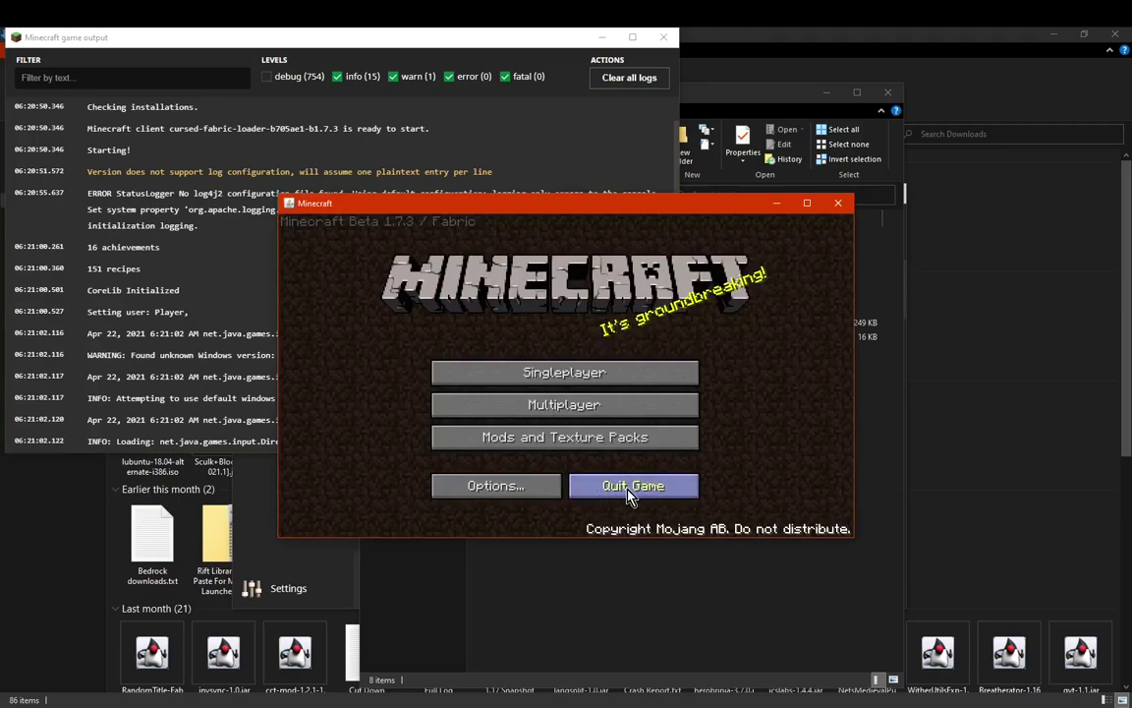
pyautogui.click(619, 492)
pyautogui.click(743, 484)
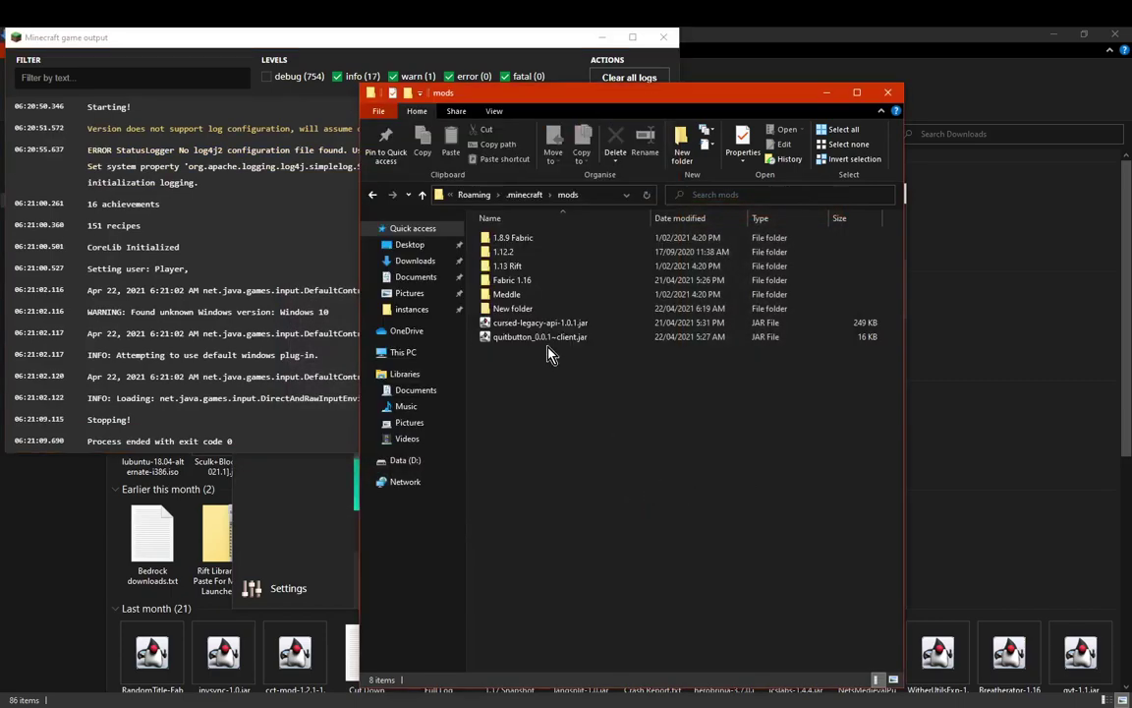
# Delete quitbutton_0.0.1~client.jar from the mods folder and test-launch the game without it, closing it at the title screen.
pyautogui.click(556, 337)
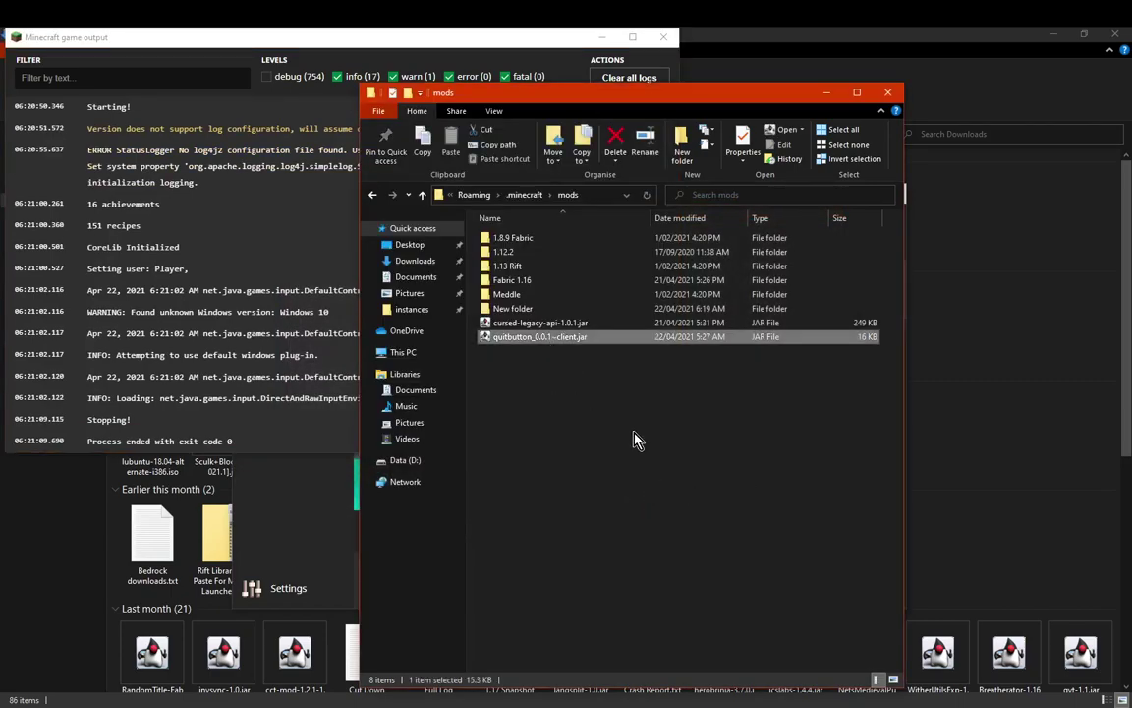
pyautogui.press('Delete')
pyautogui.click(434, 644)
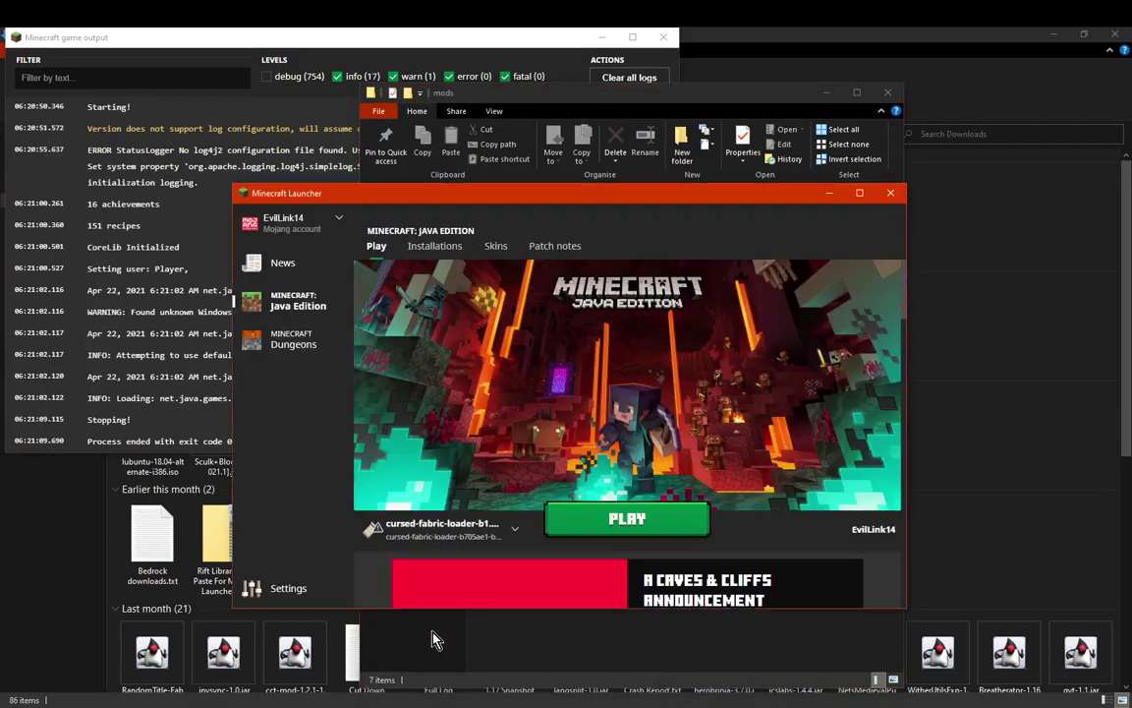
pyautogui.click(619, 494)
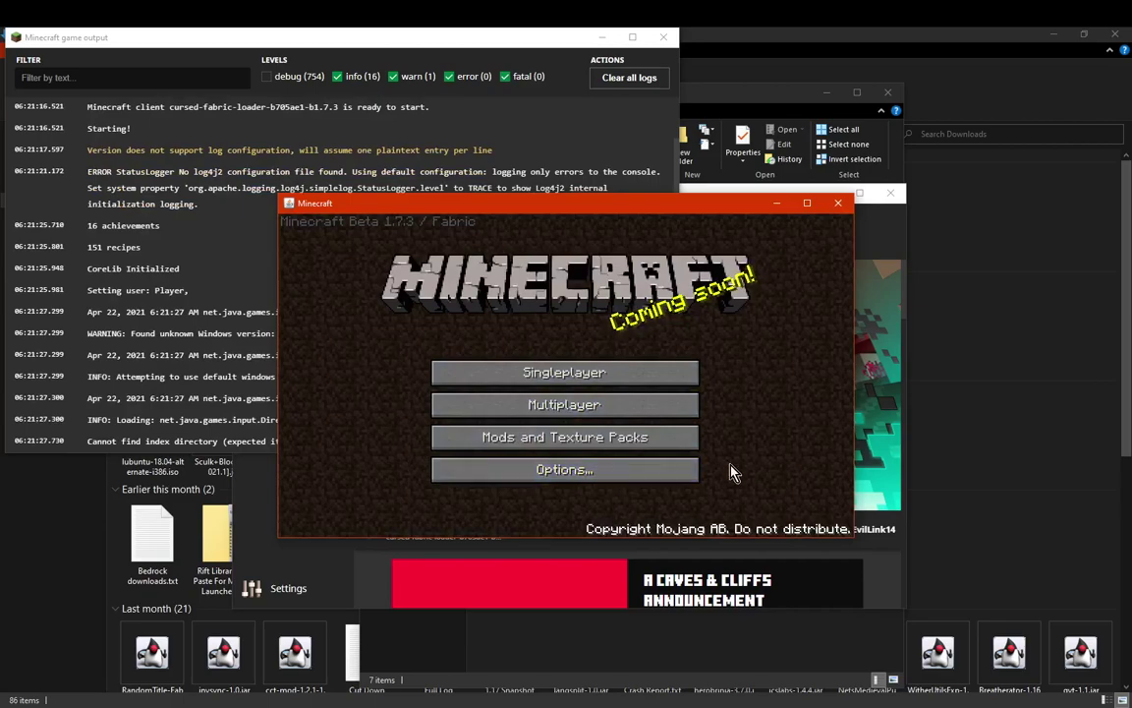
pyautogui.click(837, 204)
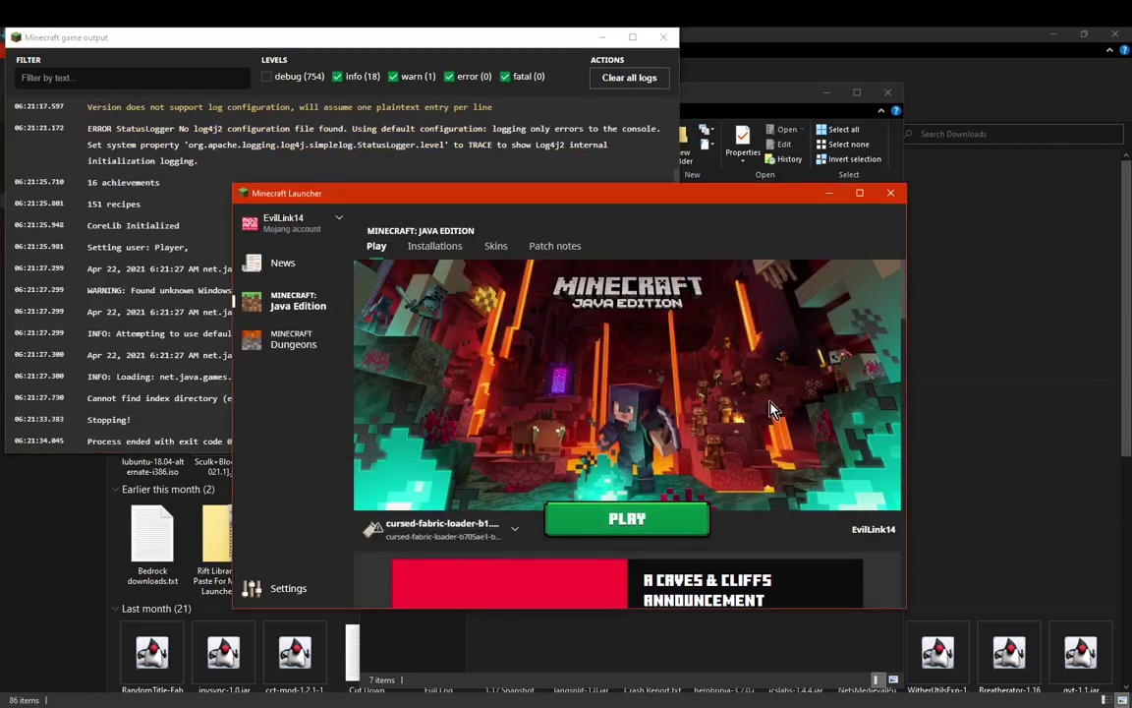
# Close the Minecraft Launcher, the game output windows and the mods folder window.
pyautogui.click(888, 194)
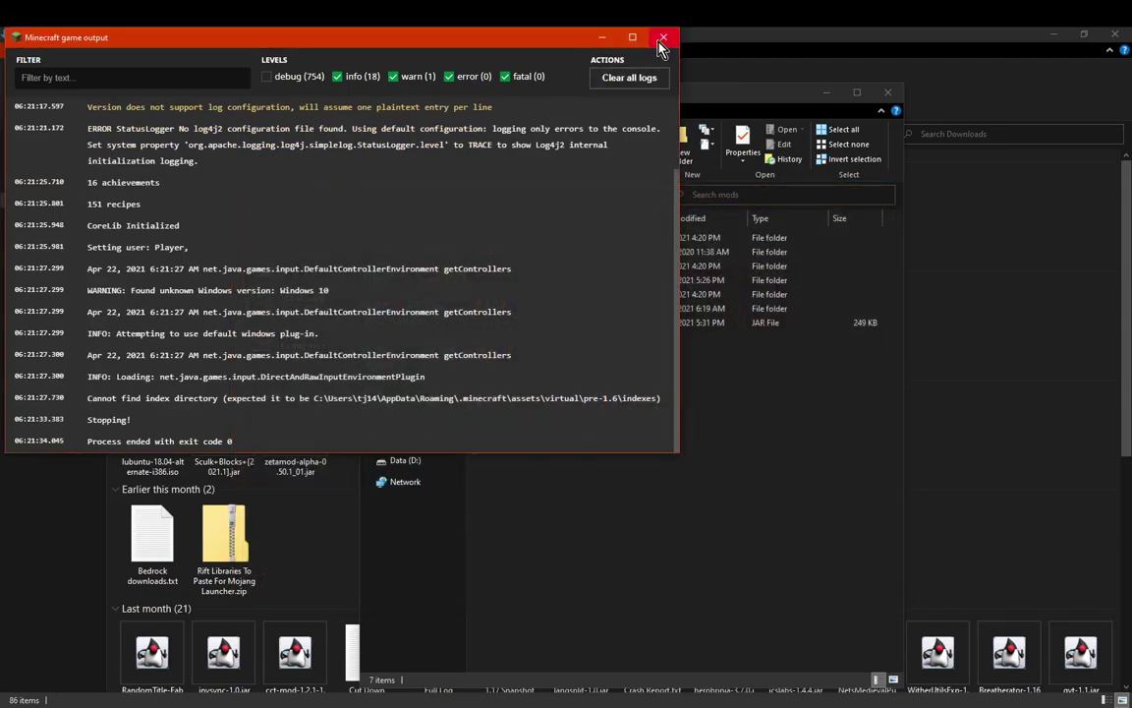
pyautogui.click(664, 38)
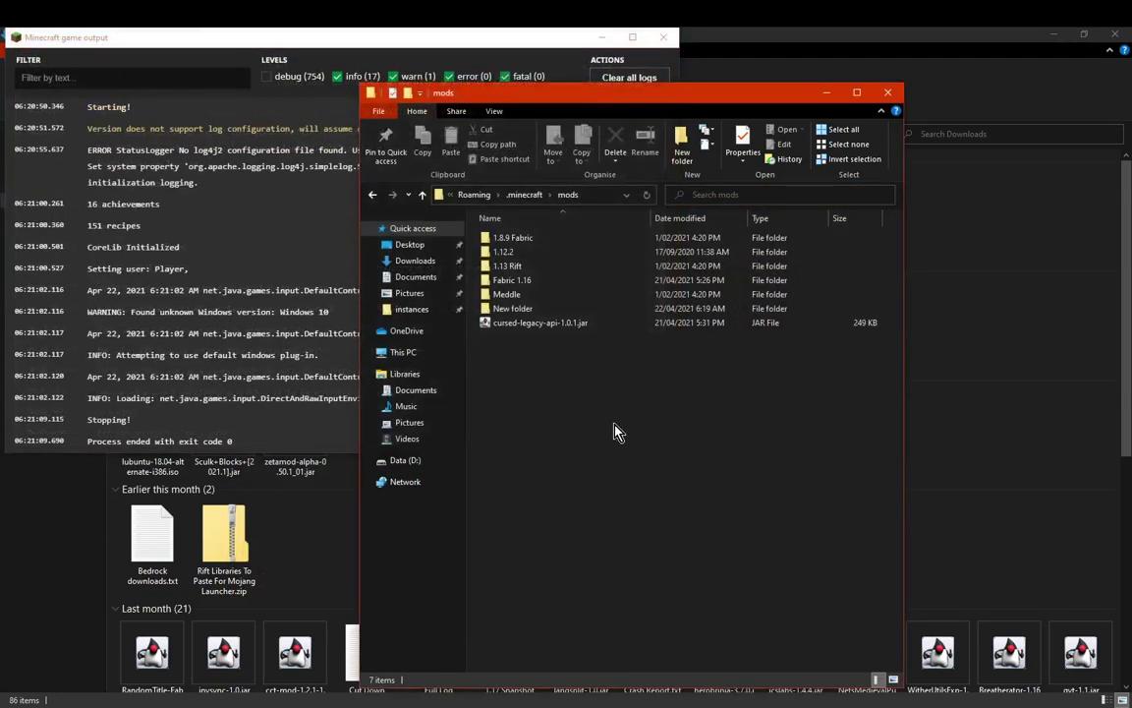
pyautogui.click(888, 92)
pyautogui.click(668, 39)
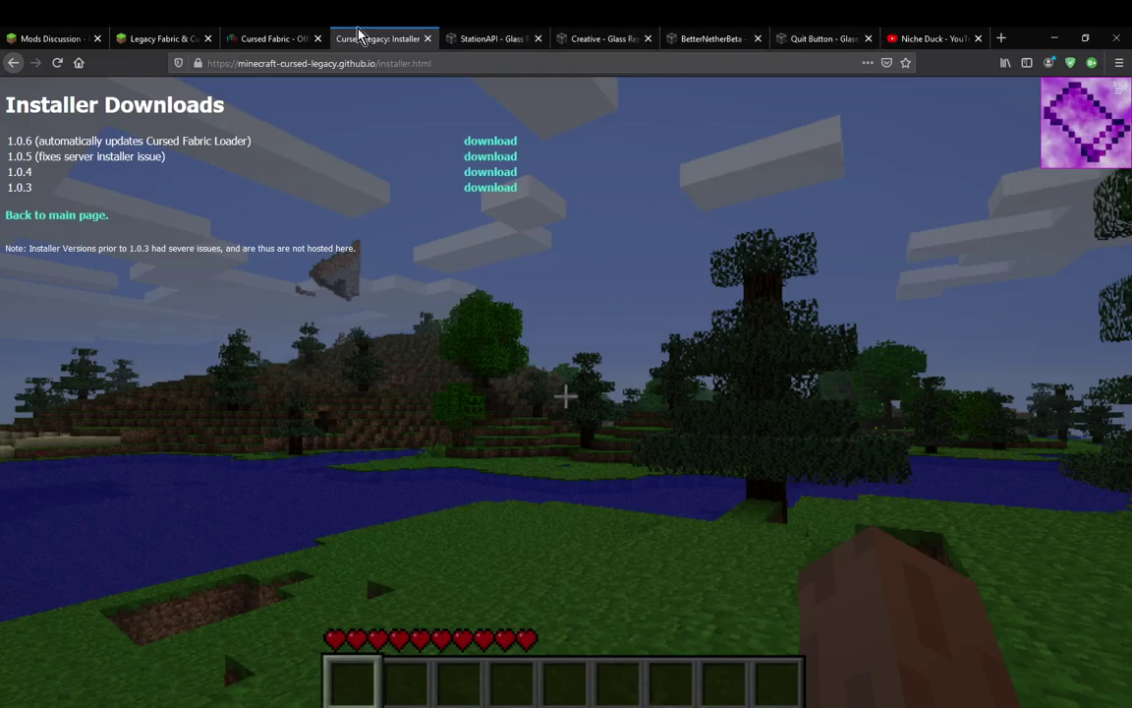
# Return to the Minecraft Cursed Legacy main page and review it alongside the StationAPI page and the Niche Duck YouTube channel's videos.
pyautogui.click(90, 215)
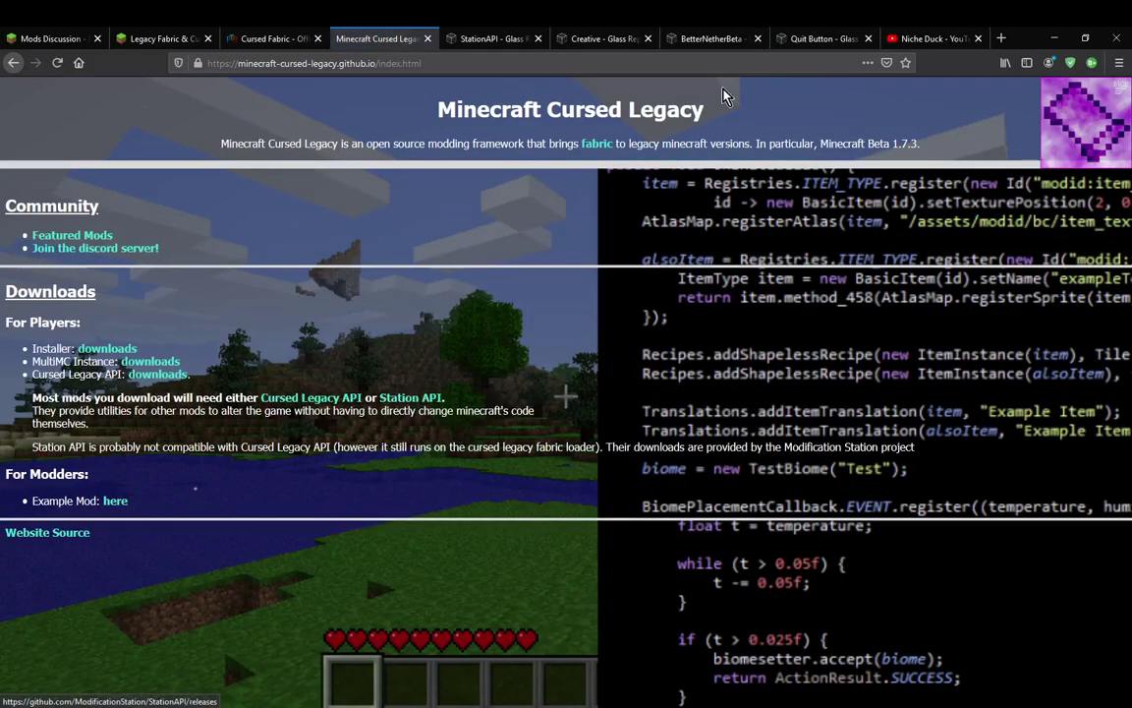
pyautogui.click(486, 38)
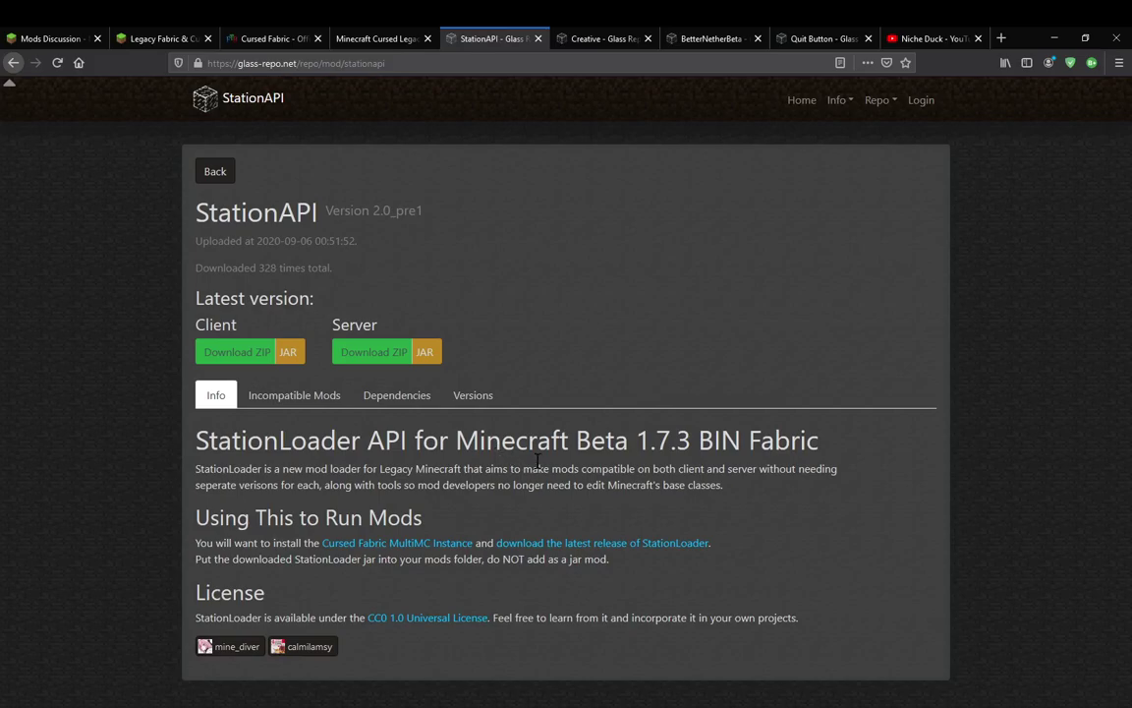
pyautogui.click(371, 38)
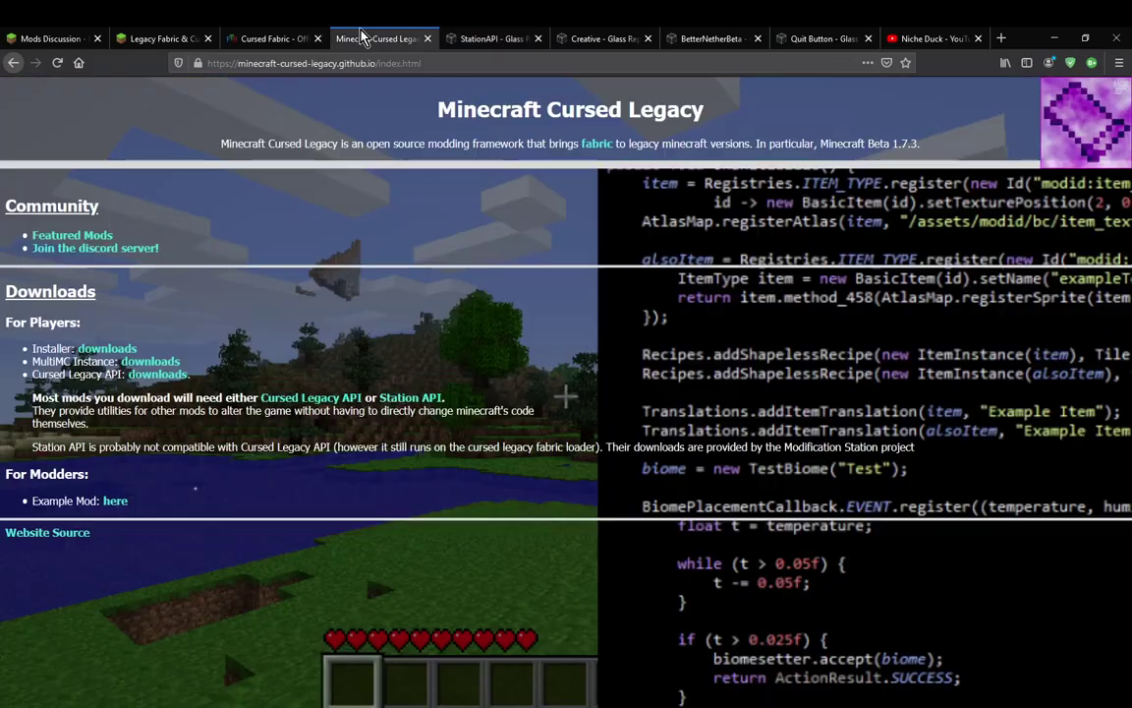
pyautogui.click(920, 39)
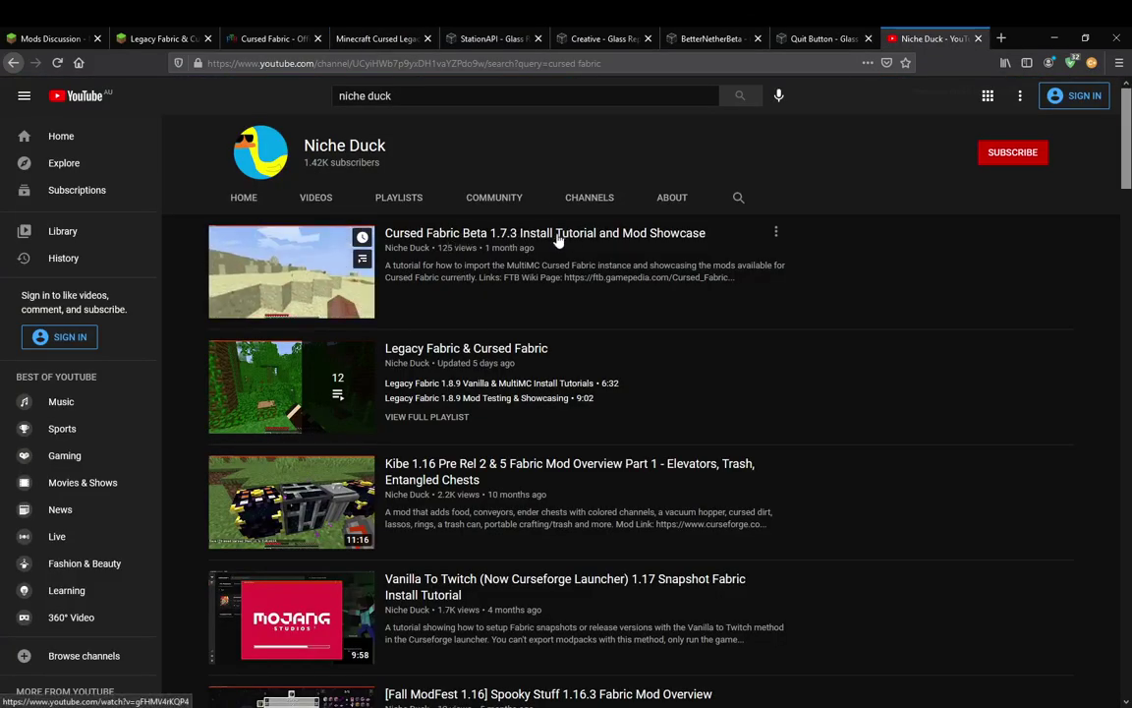
pyautogui.click(369, 39)
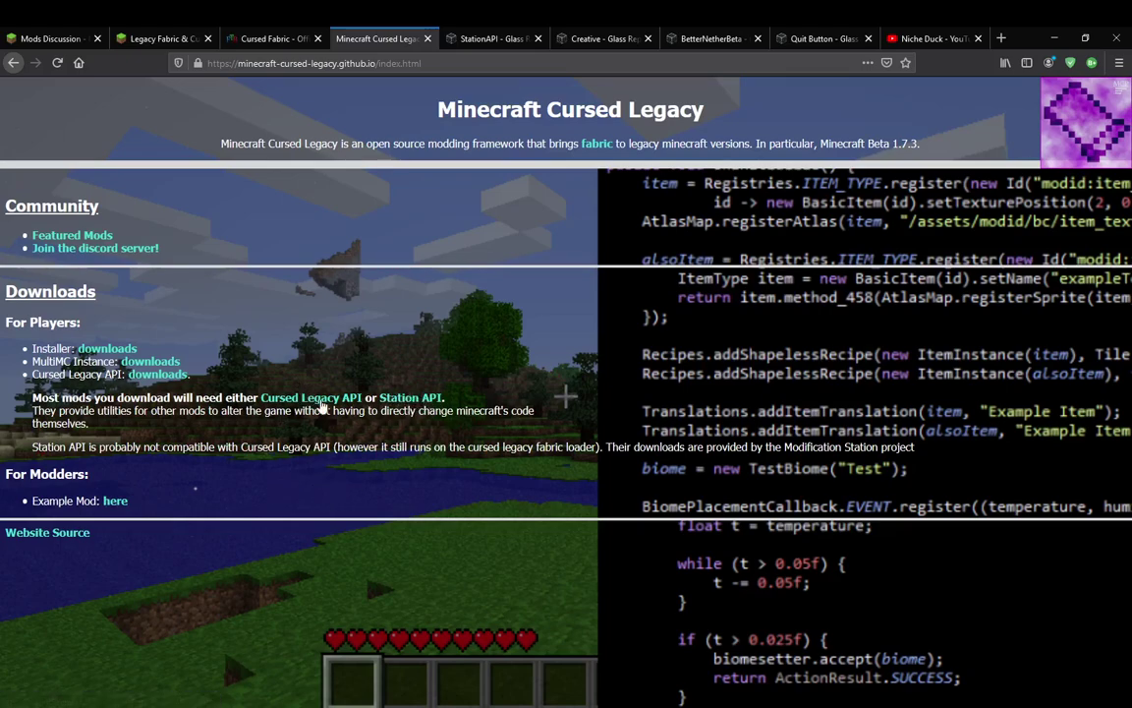
# Open the Example Mod repository for modders, read through its files and setup instructions, and close the page.
pyautogui.click(115, 501)
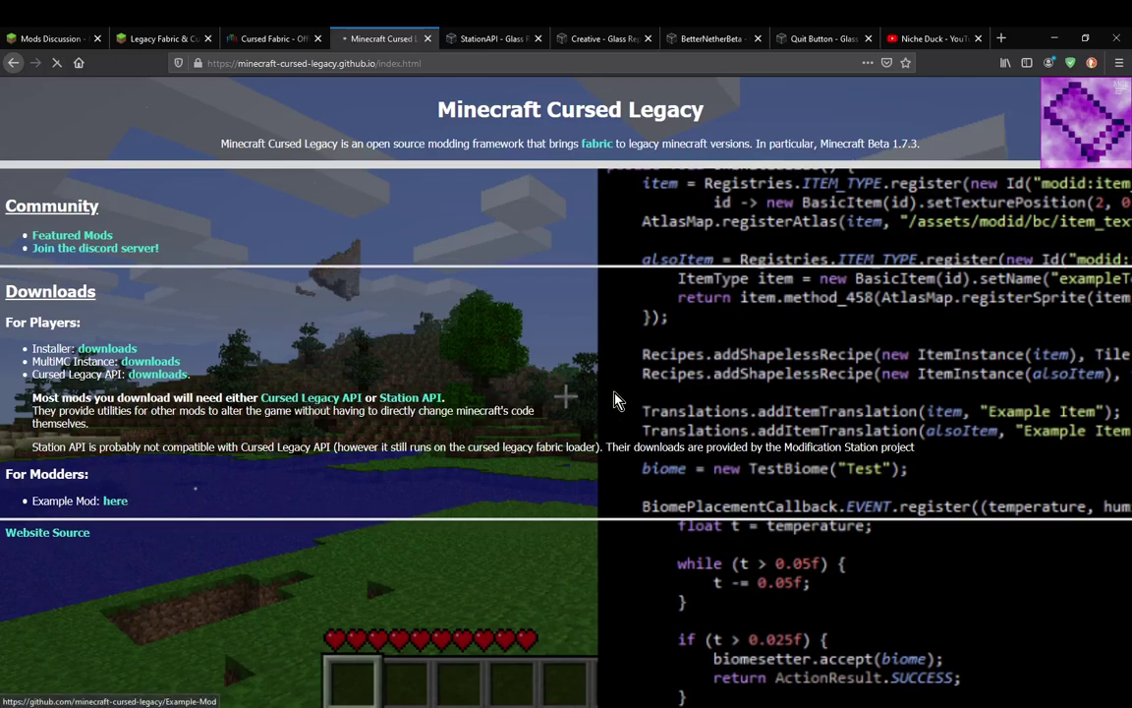
pyautogui.scroll(-3, 189, 422)
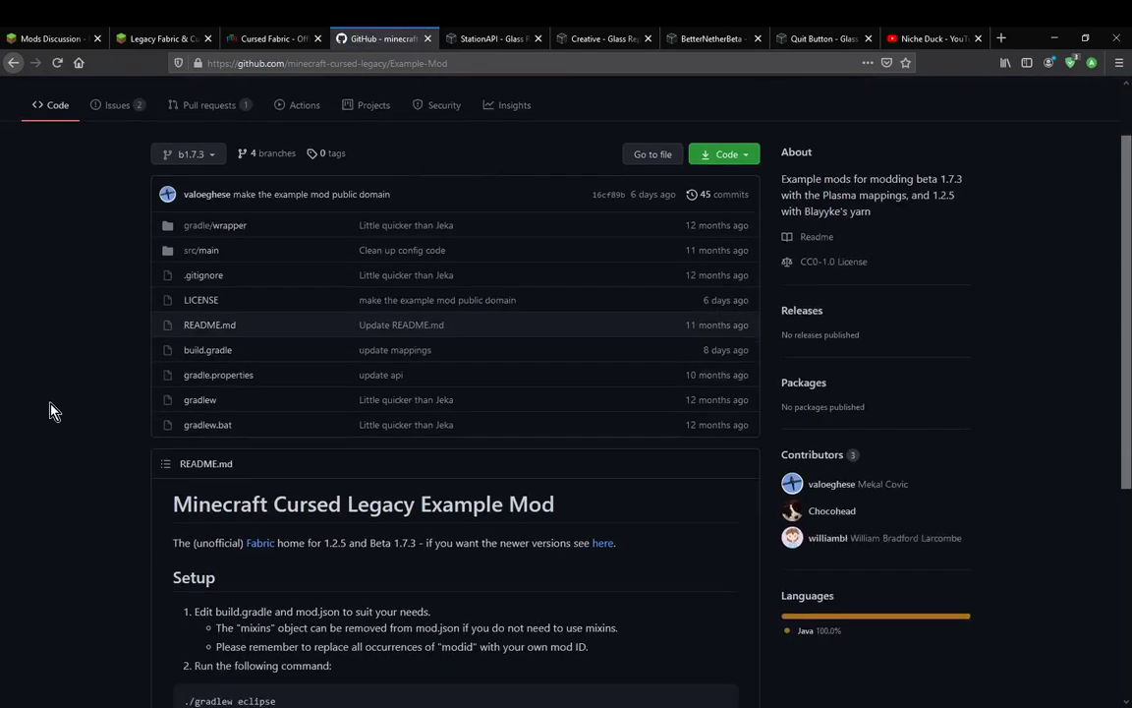
pyautogui.scroll(-3, 83, 420)
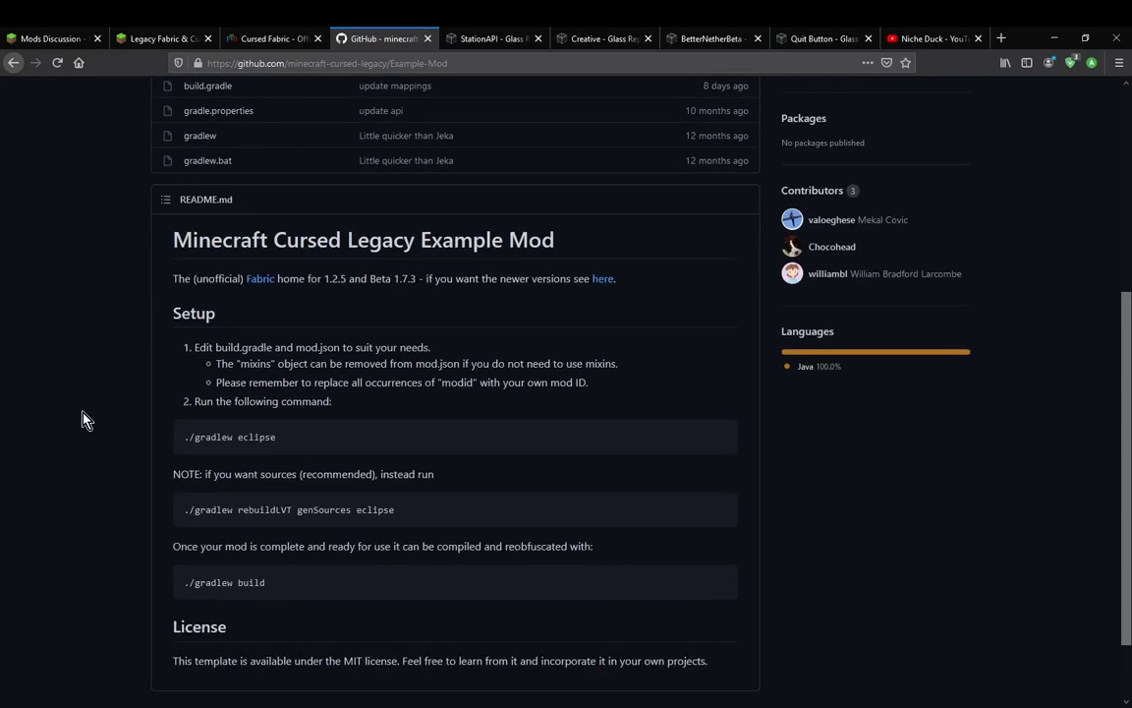
pyautogui.scroll(5, 83, 420)
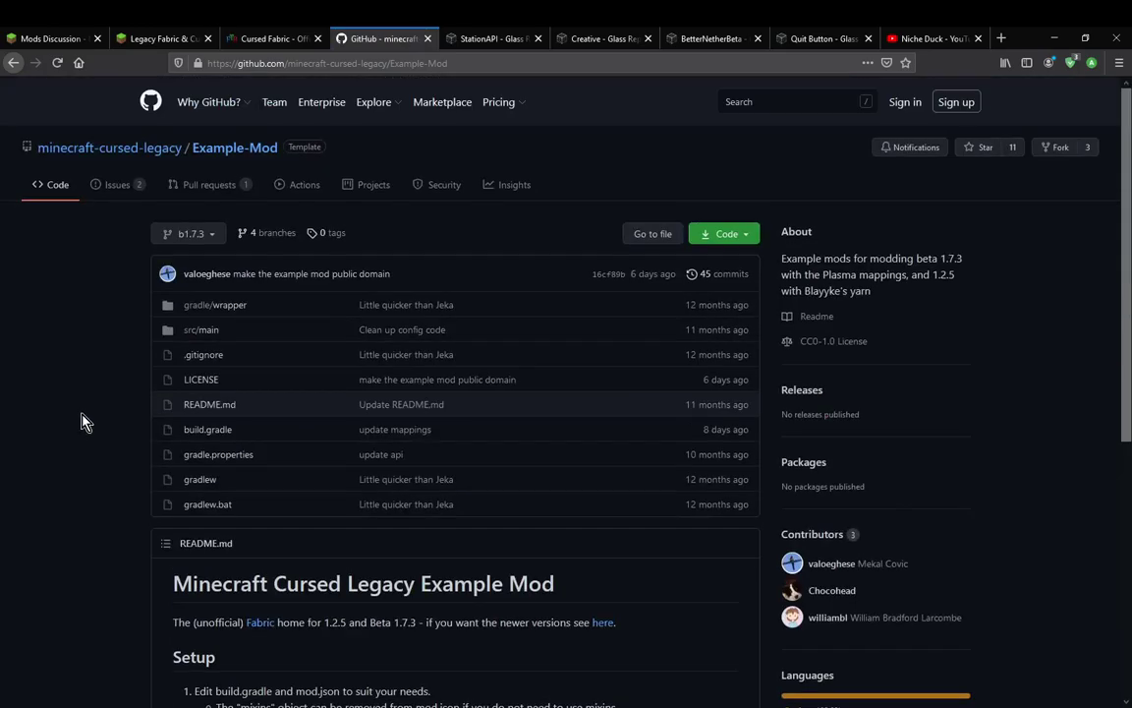
pyautogui.click(428, 40)
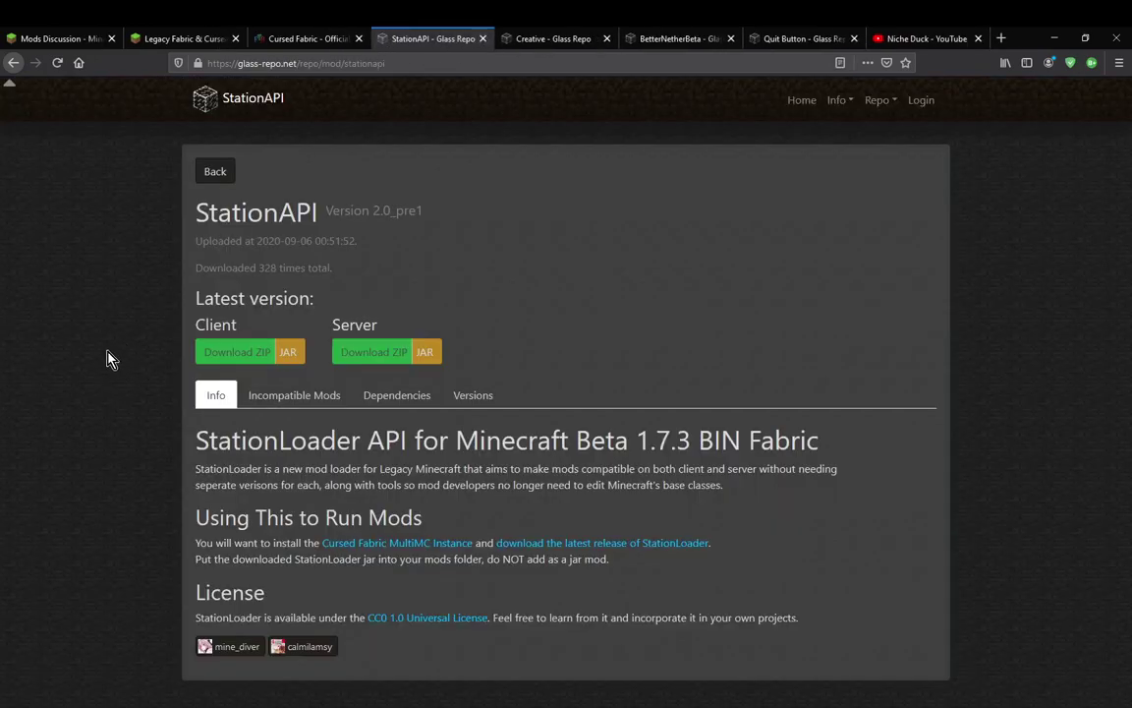
# Review the Cursed Fabric wiki page's installation instructions and its version info for the installer, API and loader.
pyautogui.click(283, 39)
pyautogui.scroll(-3, 341, 562)
pyautogui.moveTo(216, 481); pyautogui.dragTo(134, 88)
pyautogui.click(783, 530)
pyautogui.scroll(-3, 784, 530)
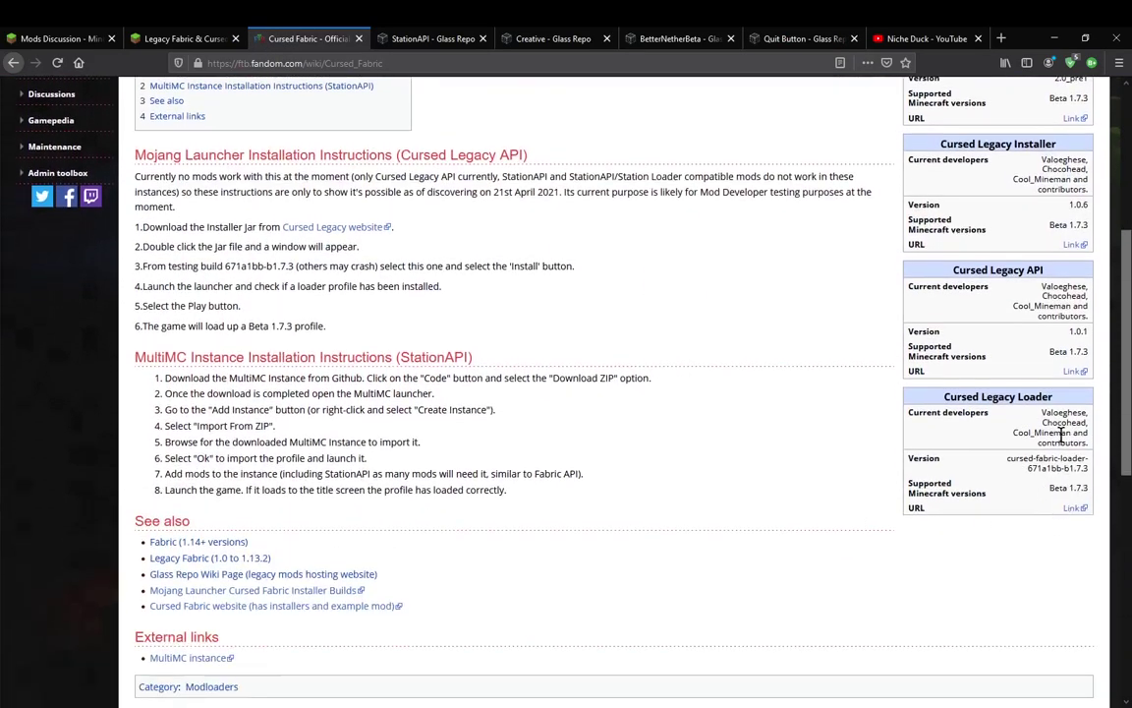
pyautogui.scroll(5, 863, 570)
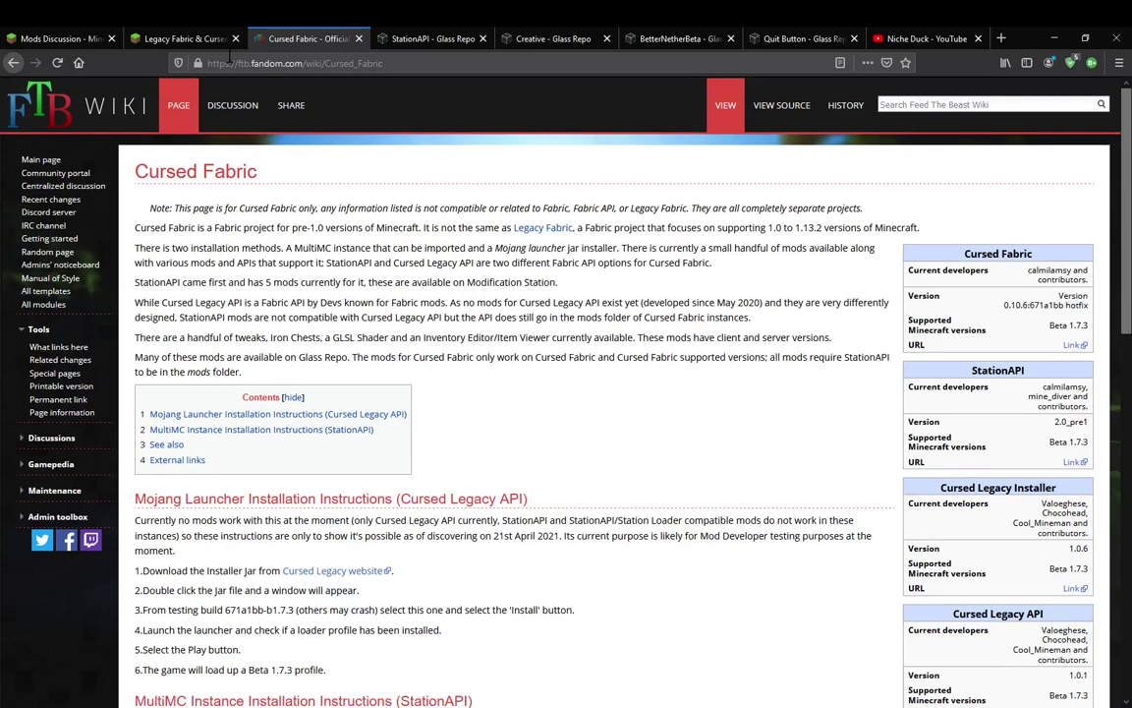
# Review the recent update posts in the Legacy Fabric & Cursed Fabric forum thread, including the Cursed Fabric Updates post.
pyautogui.click(147, 36)
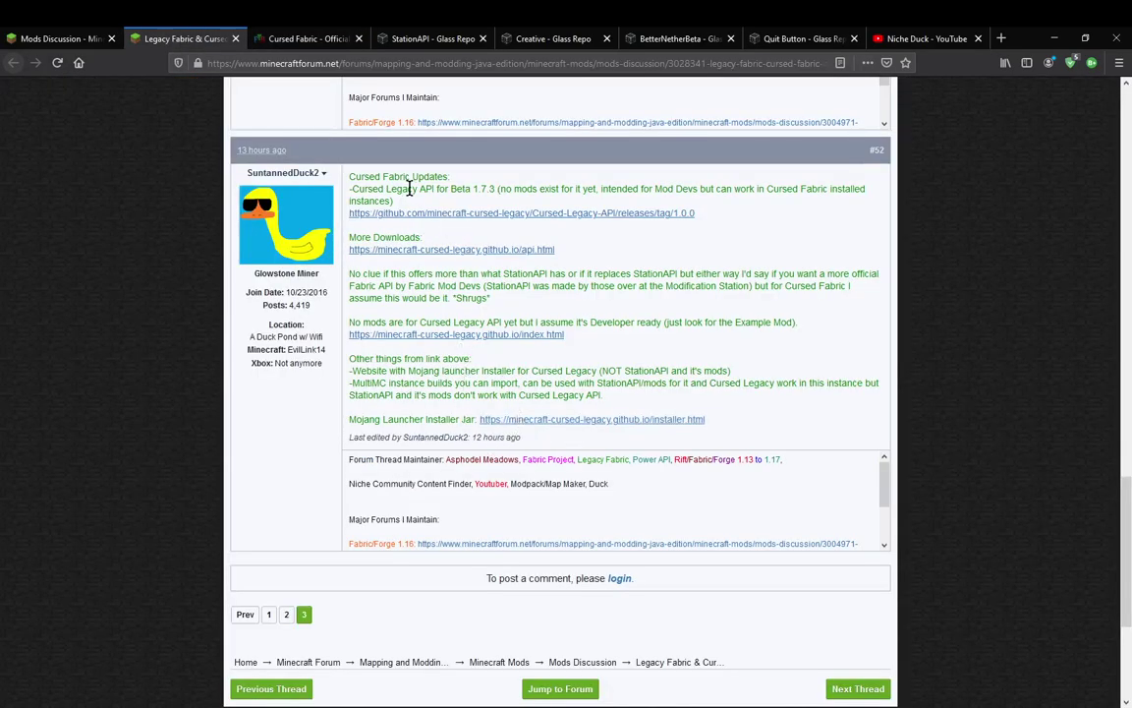
pyautogui.scroll(10, 39, 346)
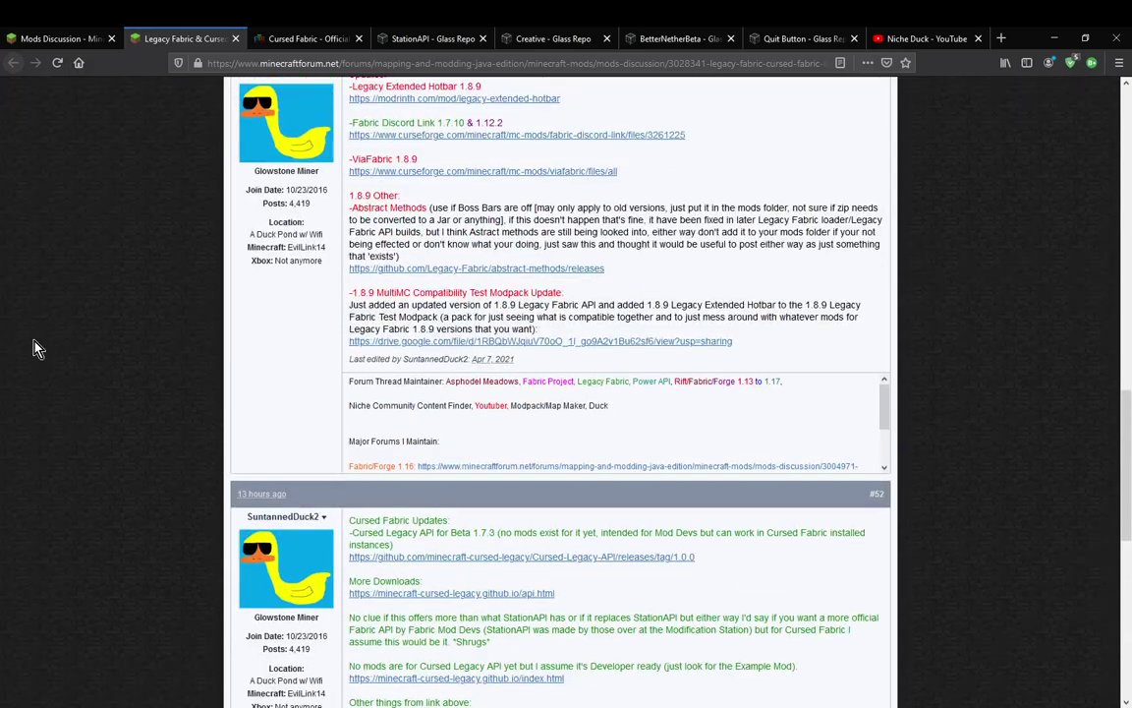
pyautogui.scroll(5, 35, 350)
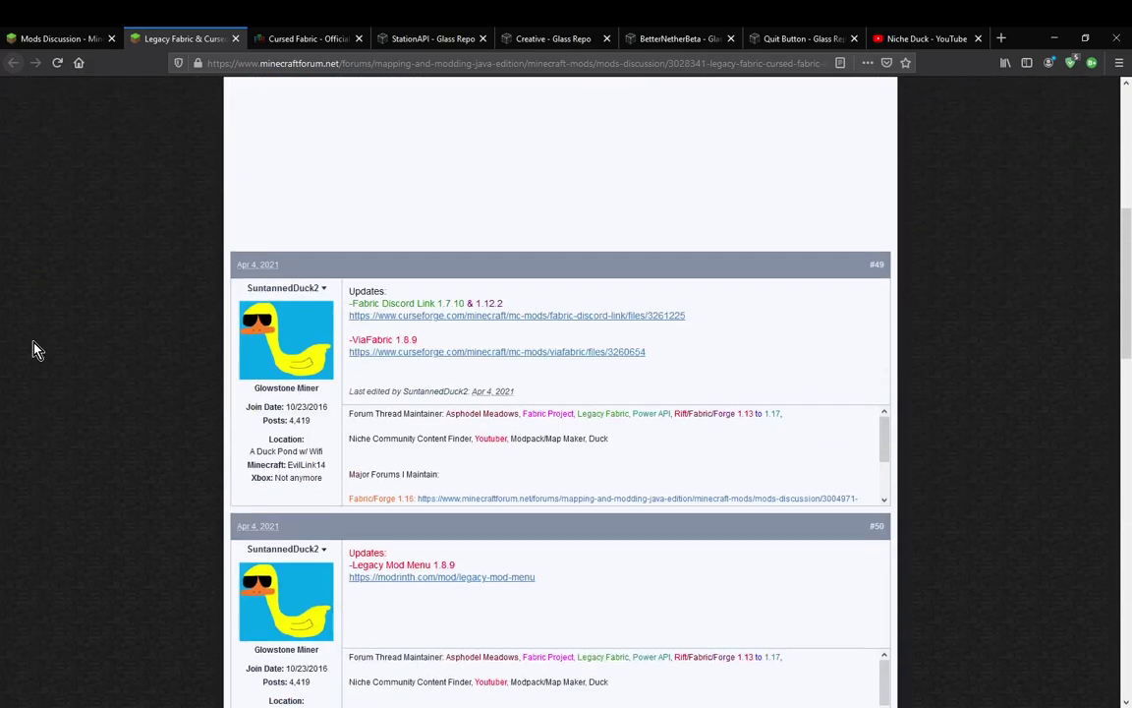
pyautogui.scroll(-20, 35, 350)
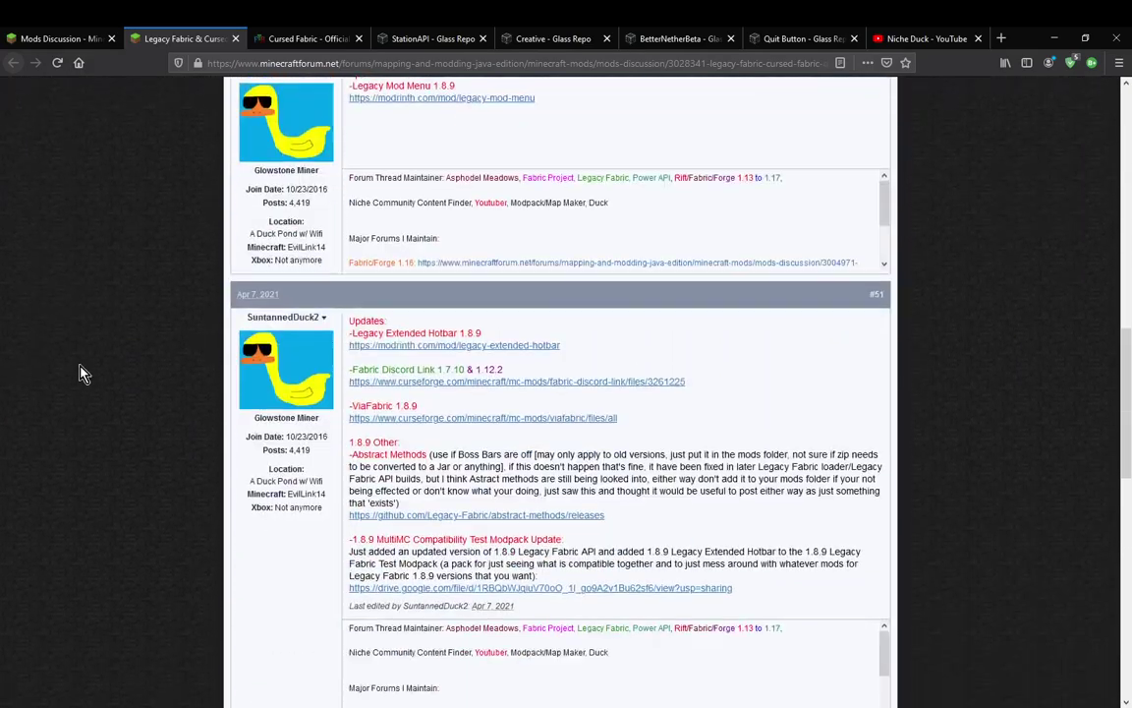
pyautogui.scroll(4, 154, 338)
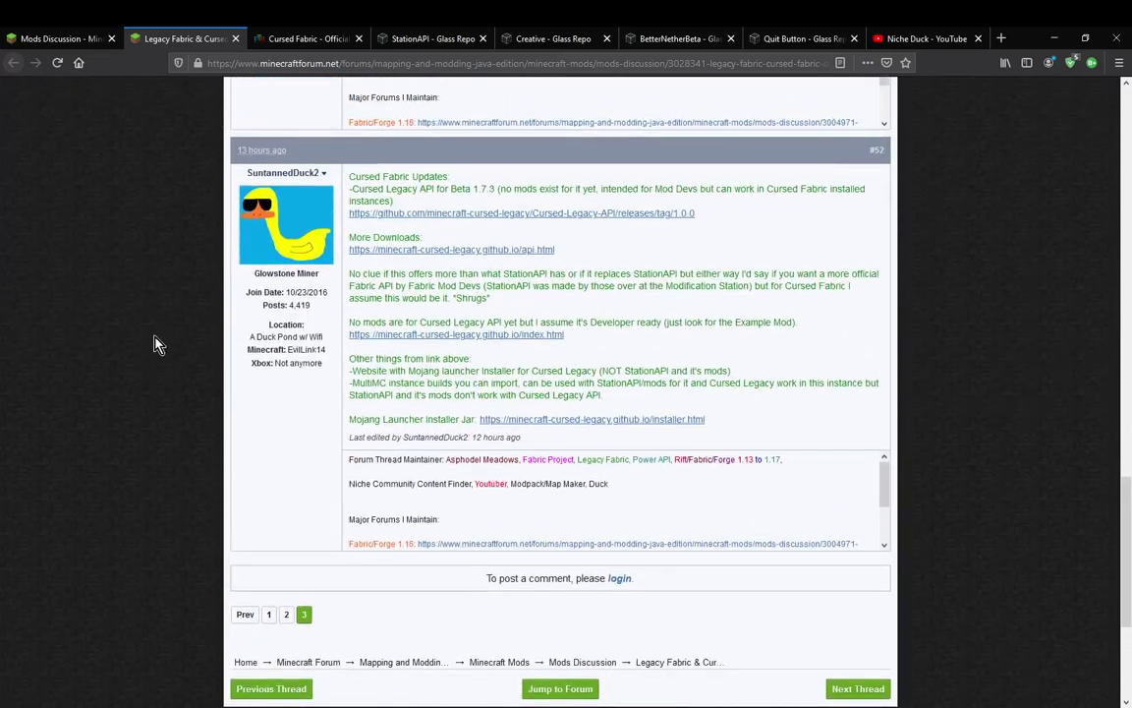
pyautogui.click(580, 703)
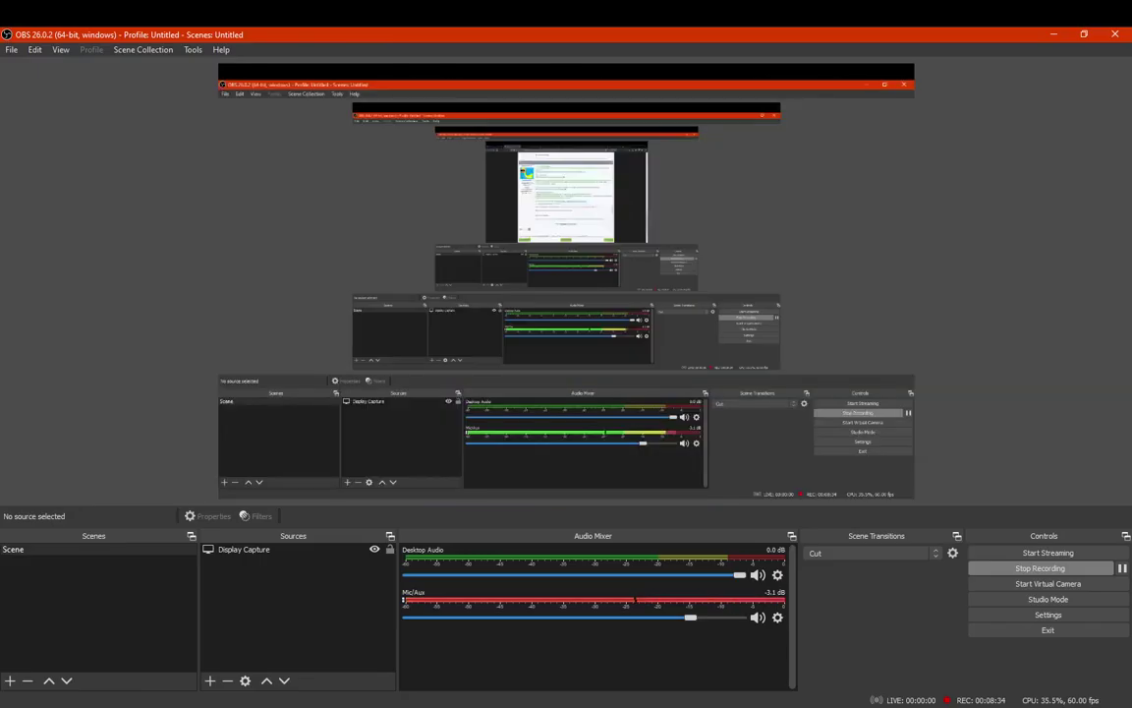